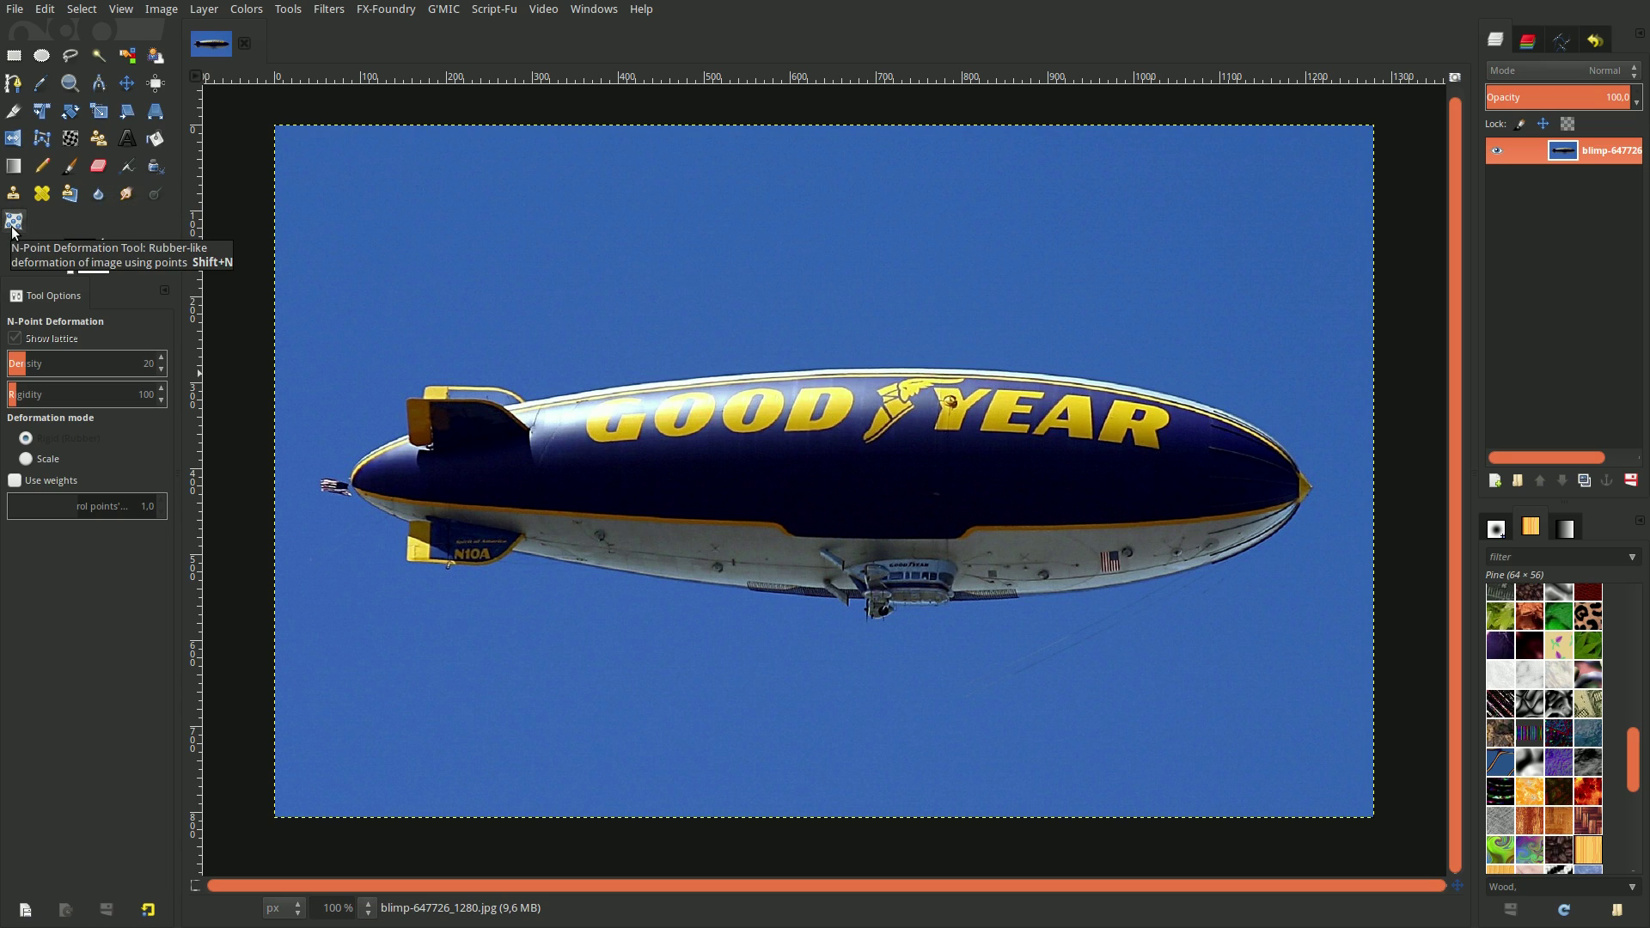
Duplicate the blimp layer and add an alpha channel to the copy
{"action": "left_click", "coordinate": [1583, 481]}
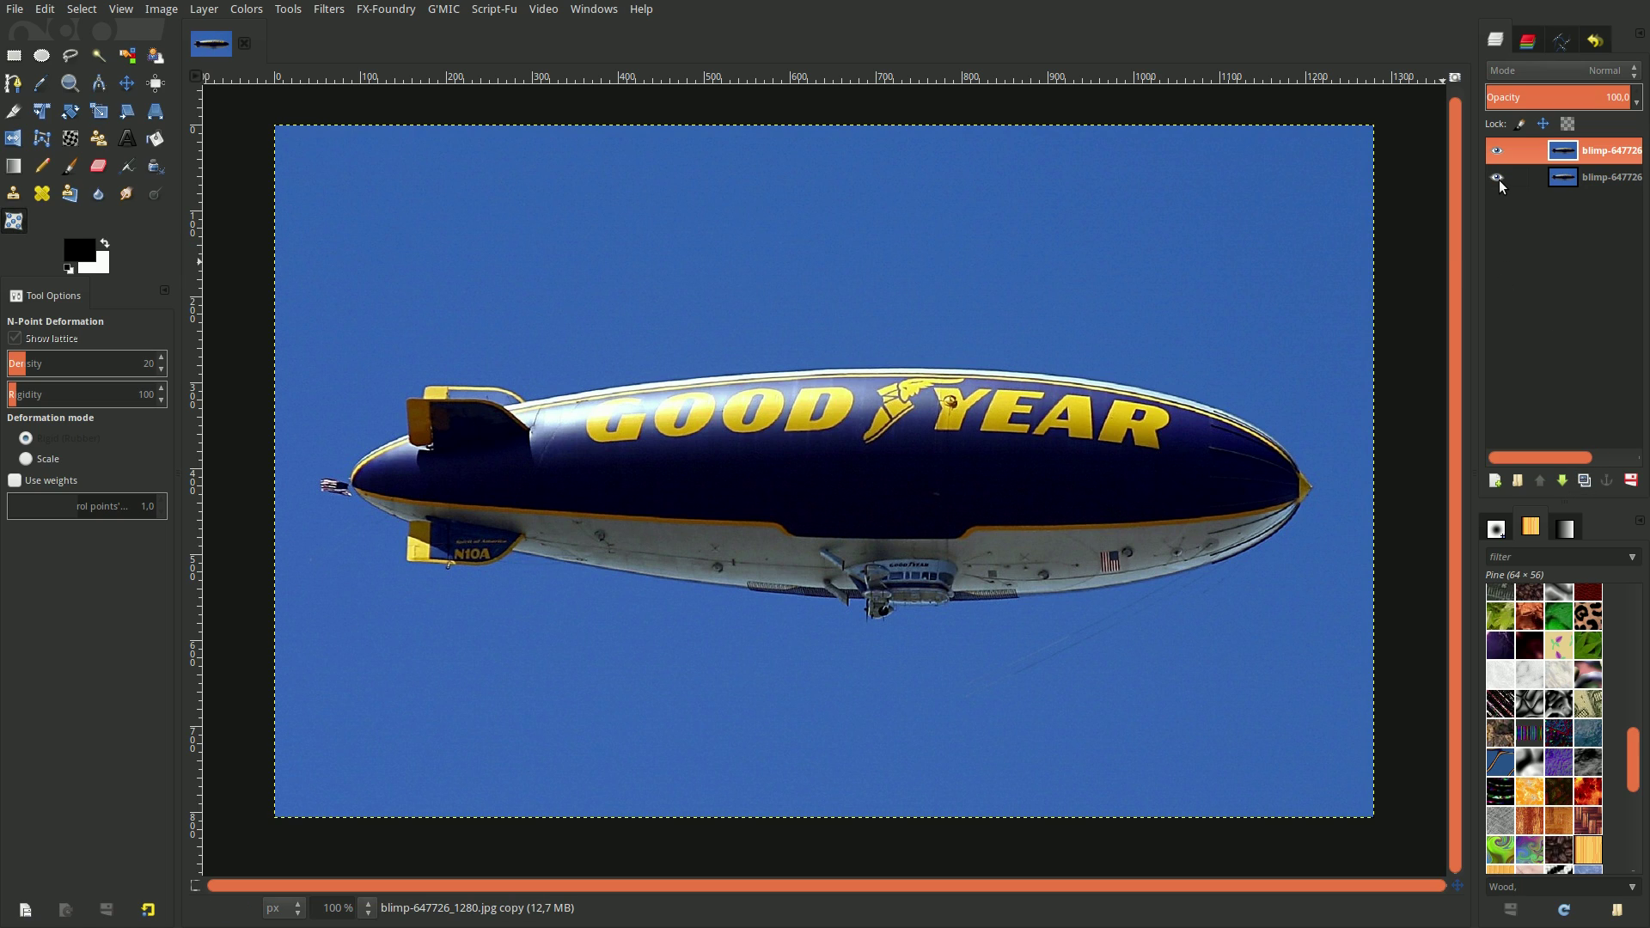
{"action": "right_click", "coordinate": [1581, 159]}
{"action": "left_click", "coordinate": [1503, 524]}
Select the blue sky by color on the copy and delete it
{"action": "left_click", "coordinate": [127, 55]}
{"action": "left_click", "coordinate": [523, 229]}
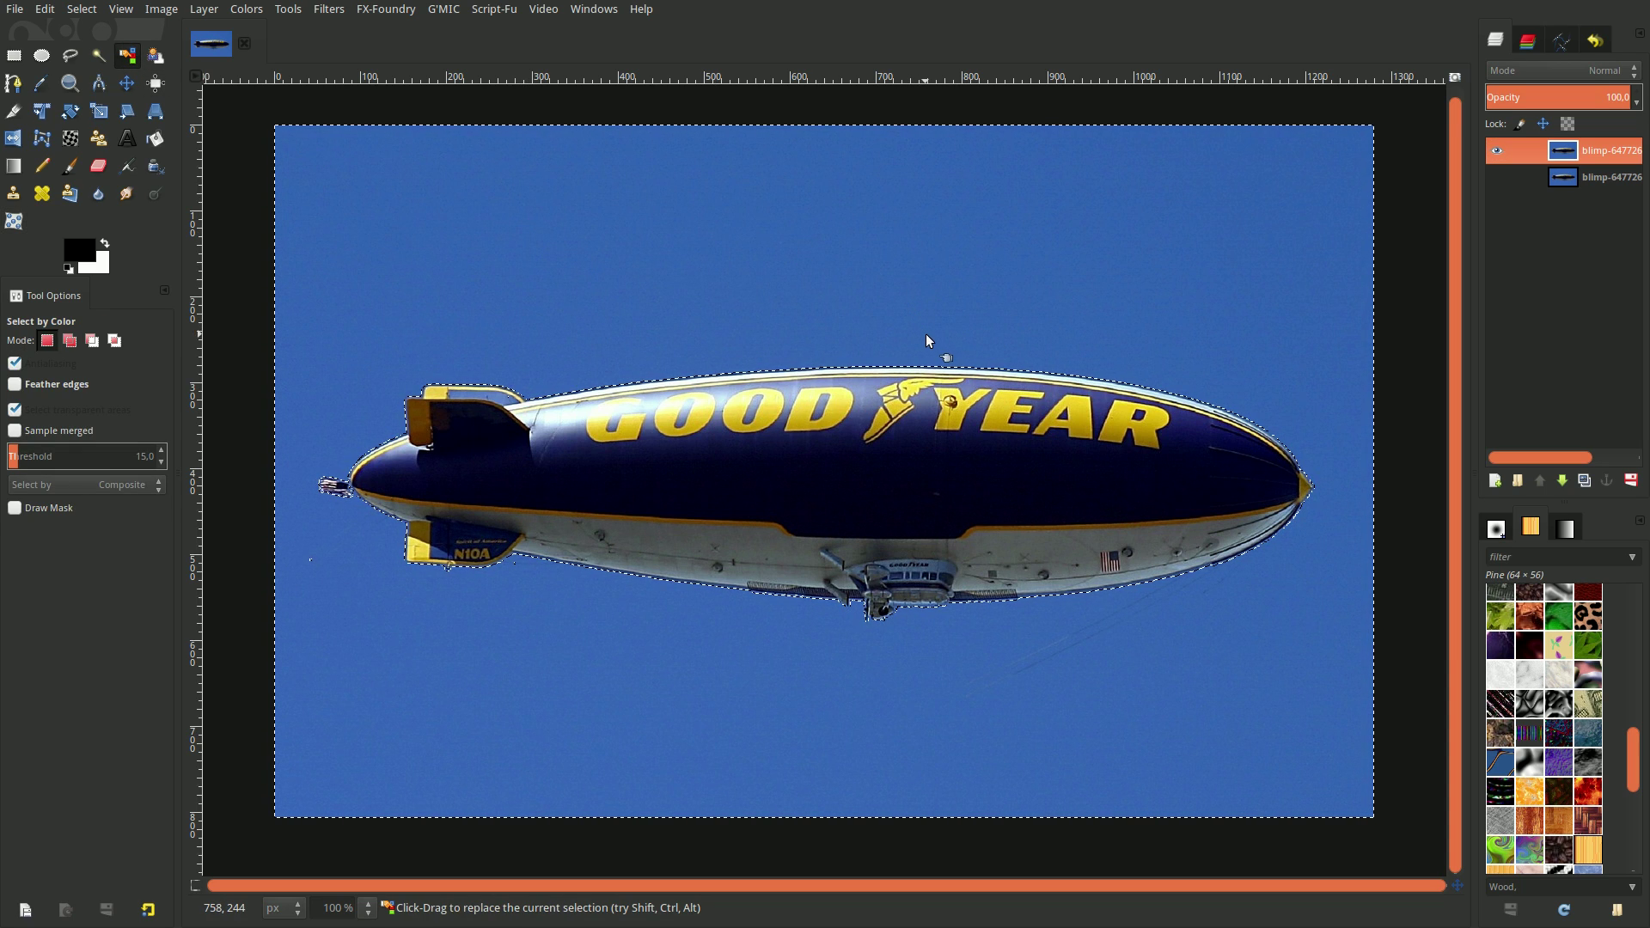
{"action": "key", "text": "Delete"}
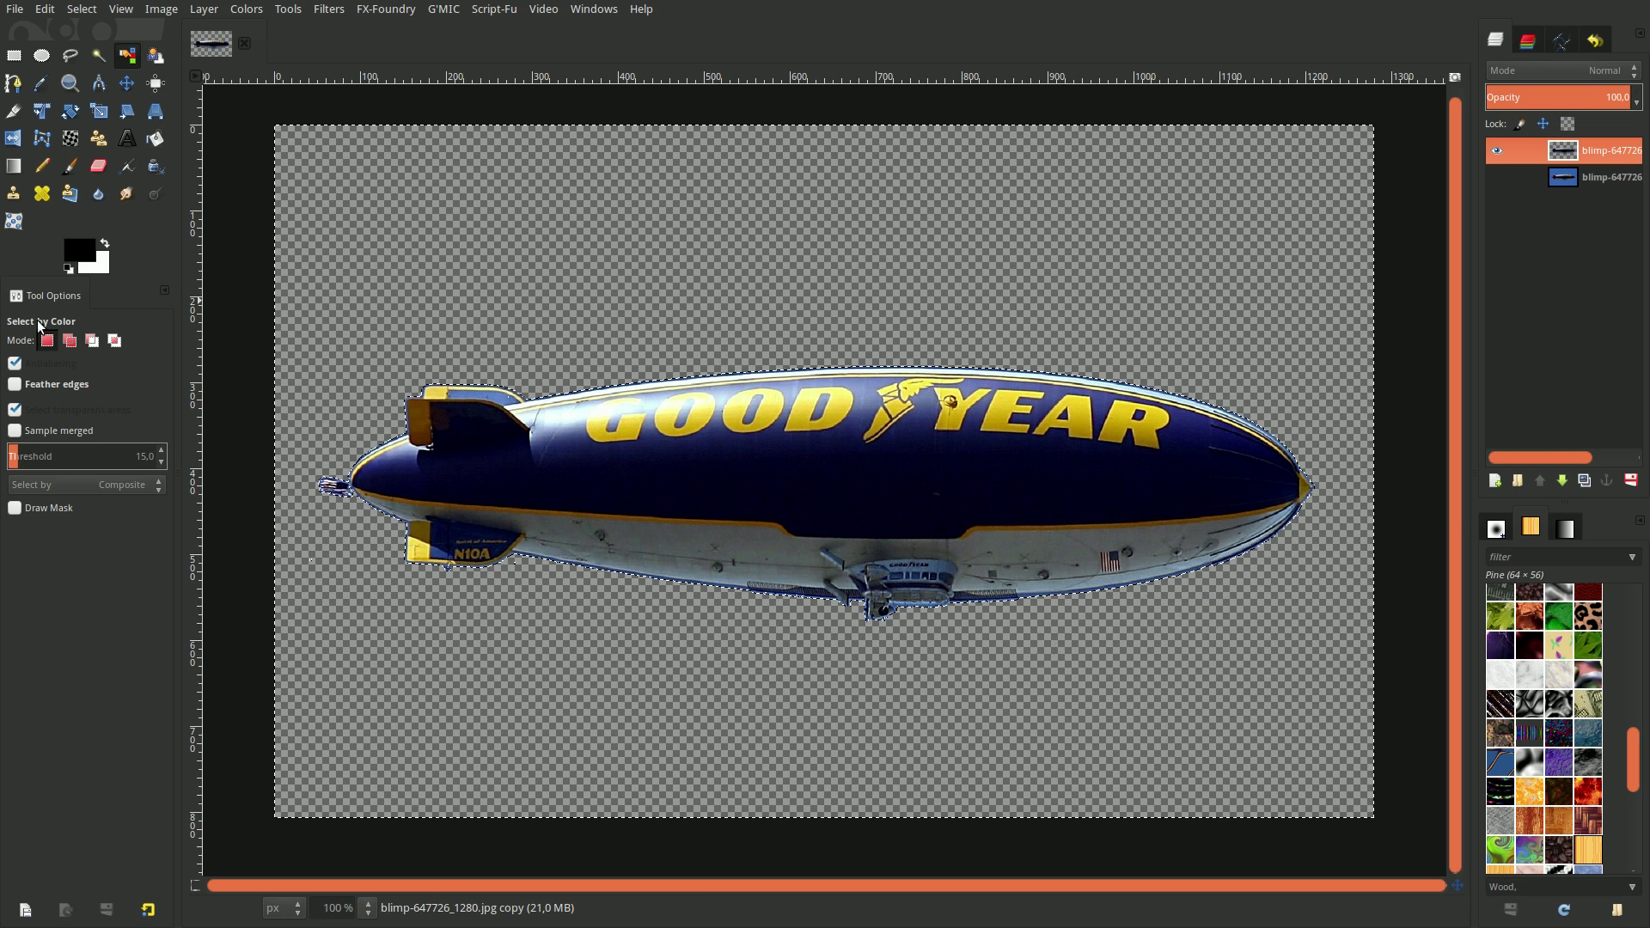
Use N-Point Deformation in Scale mode and place a first control point near the blimp's lettering
{"action": "left_click", "coordinate": [14, 222]}
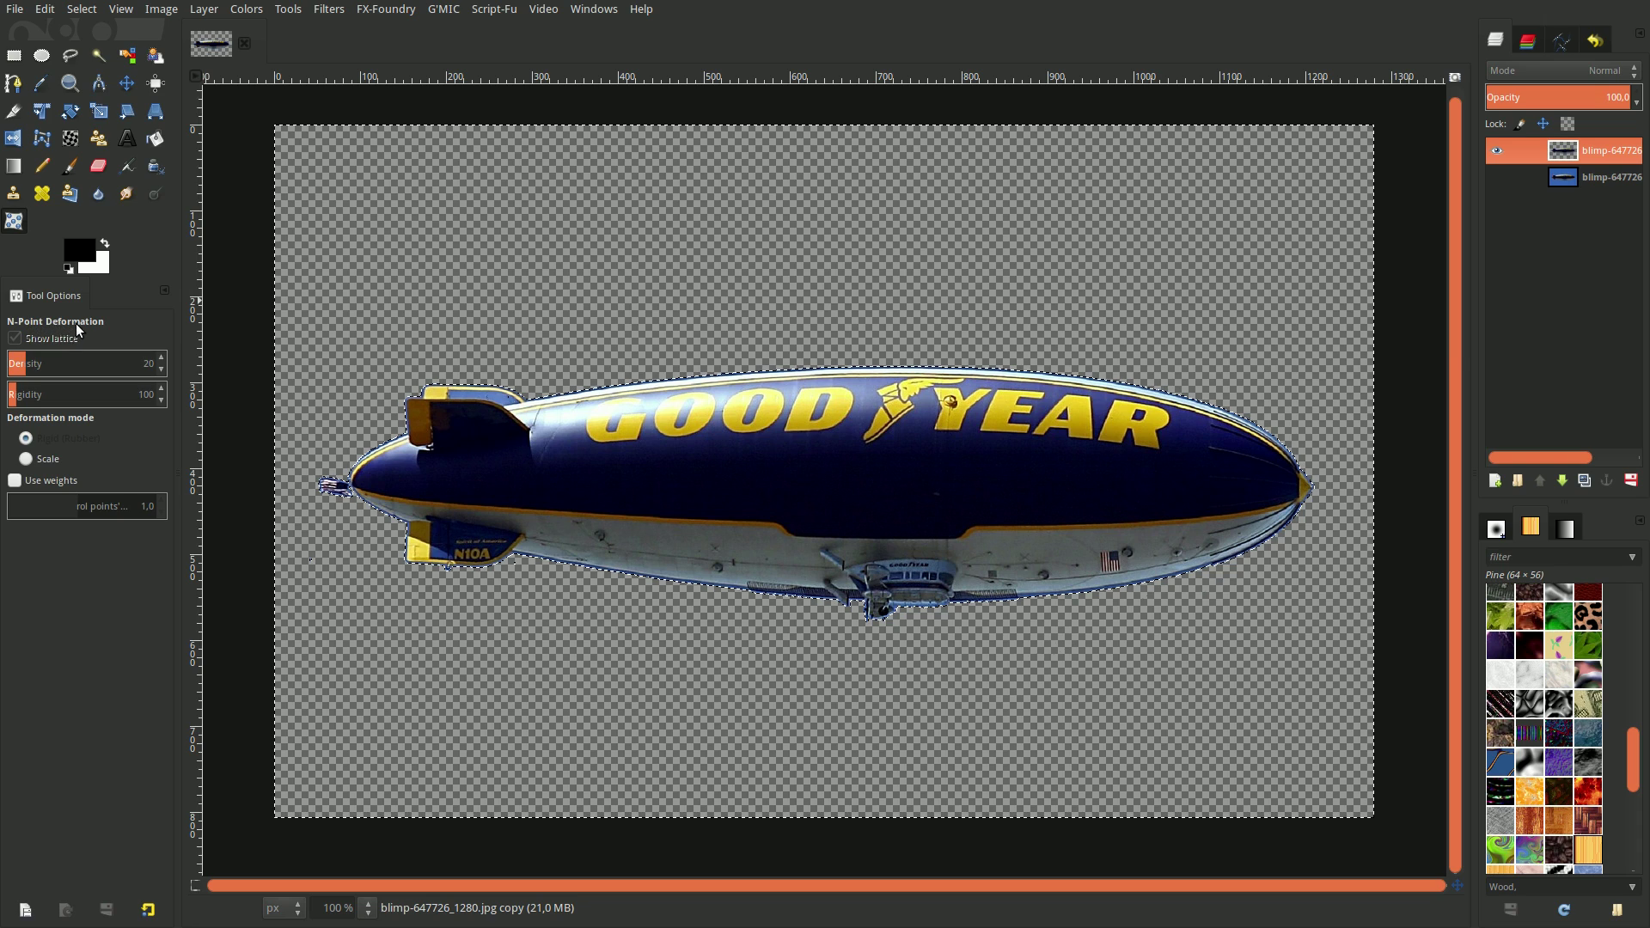
{"action": "left_click", "coordinate": [27, 458]}
{"action": "left_click", "coordinate": [1150, 451]}
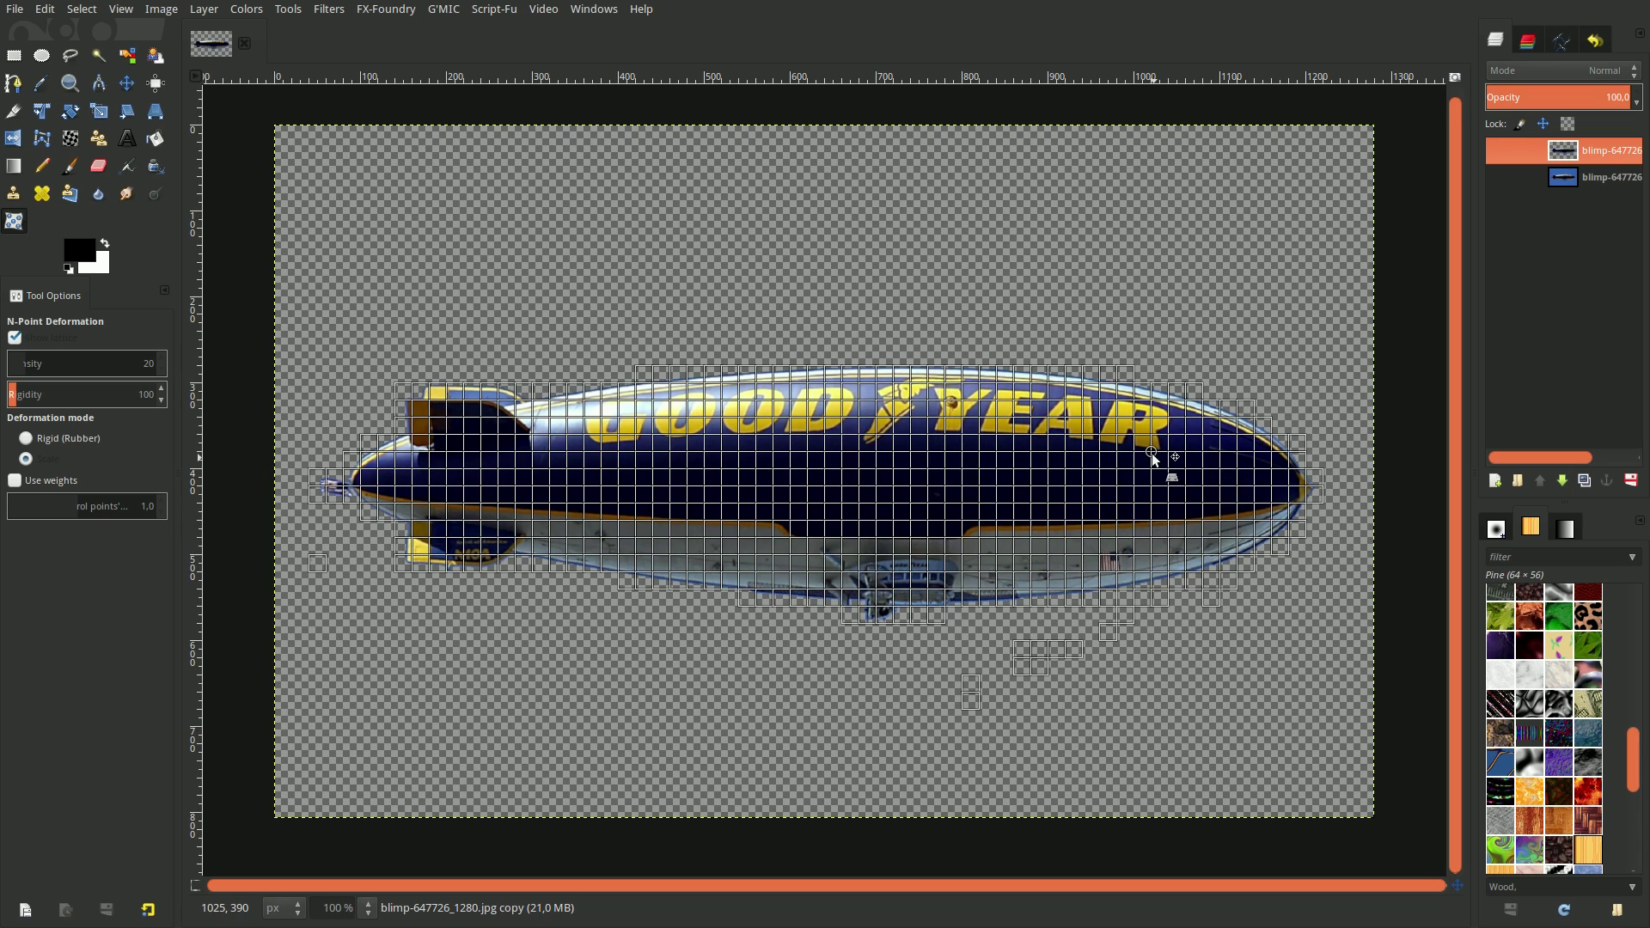
Drag the lettering point left and push the underside up to curve the blimp's body
{"action": "left_click", "coordinate": [1152, 453]}
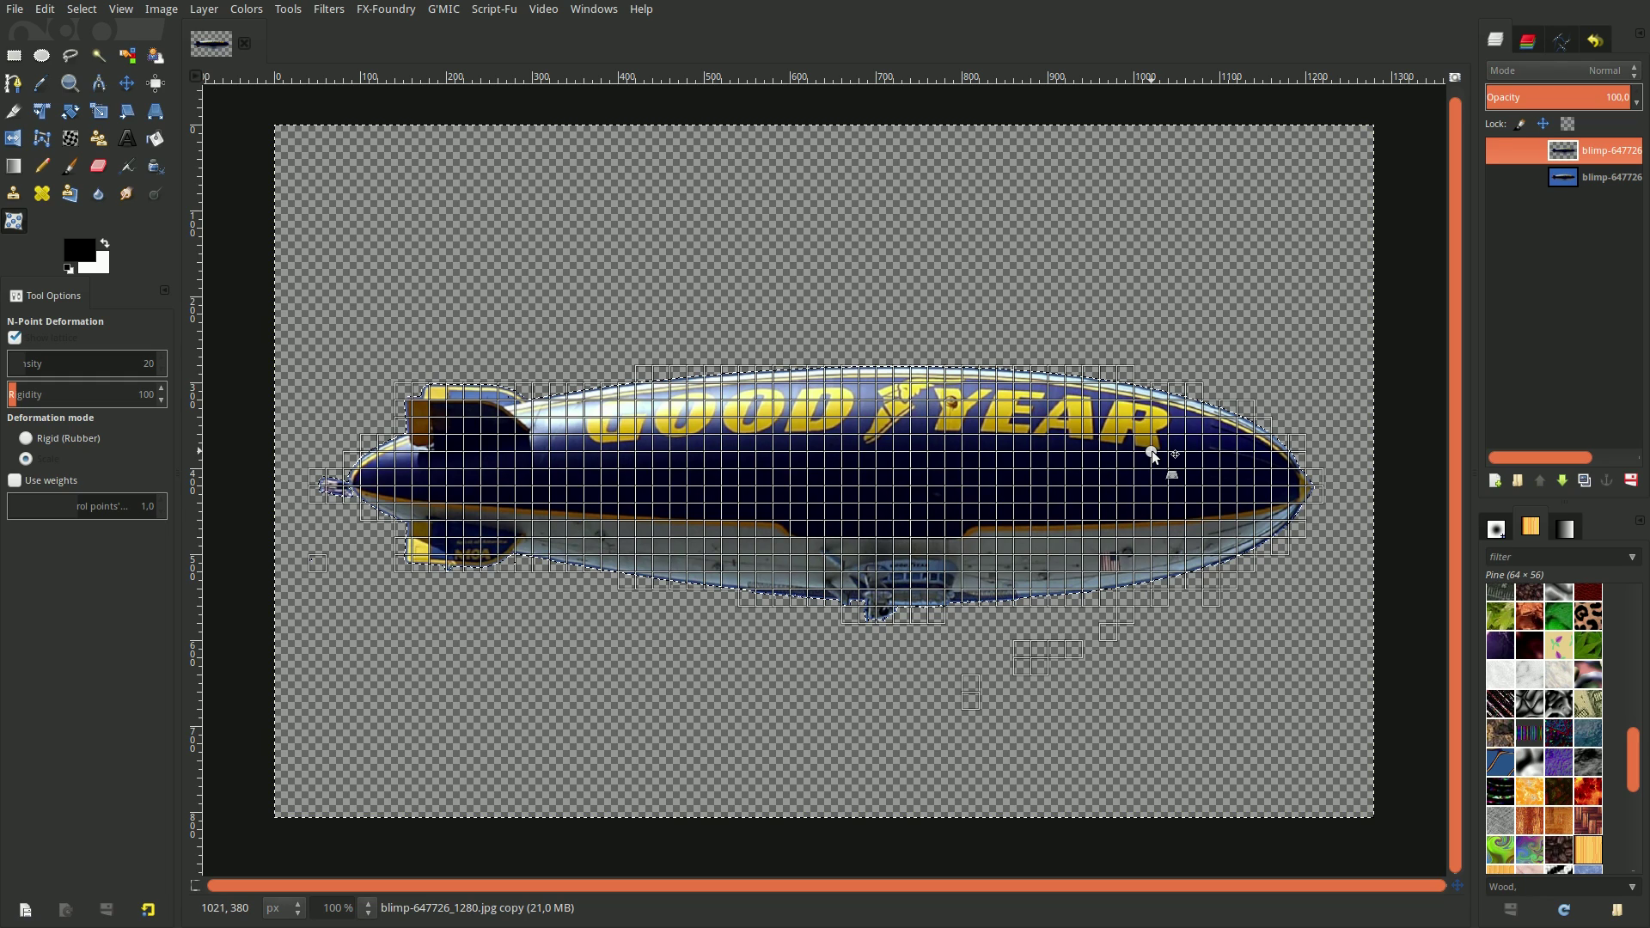
{"action": "left_click_drag", "start_coordinate": [1151, 453], "coordinate": [1076, 464]}
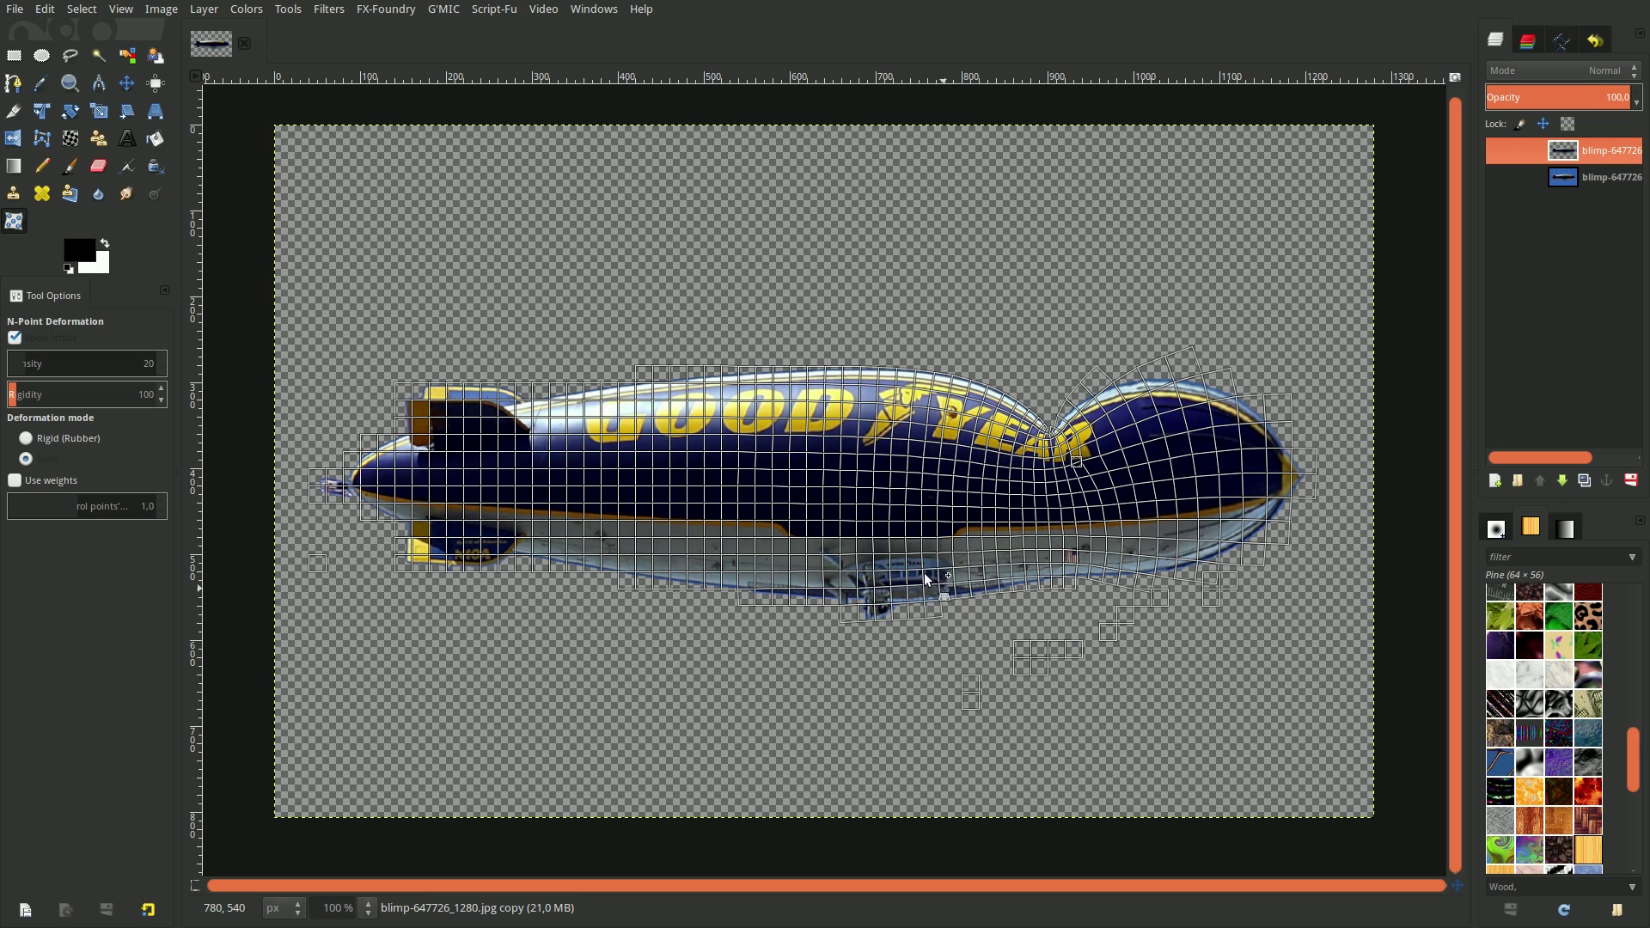
{"action": "left_click_drag", "start_coordinate": [925, 574], "coordinate": [889, 539]}
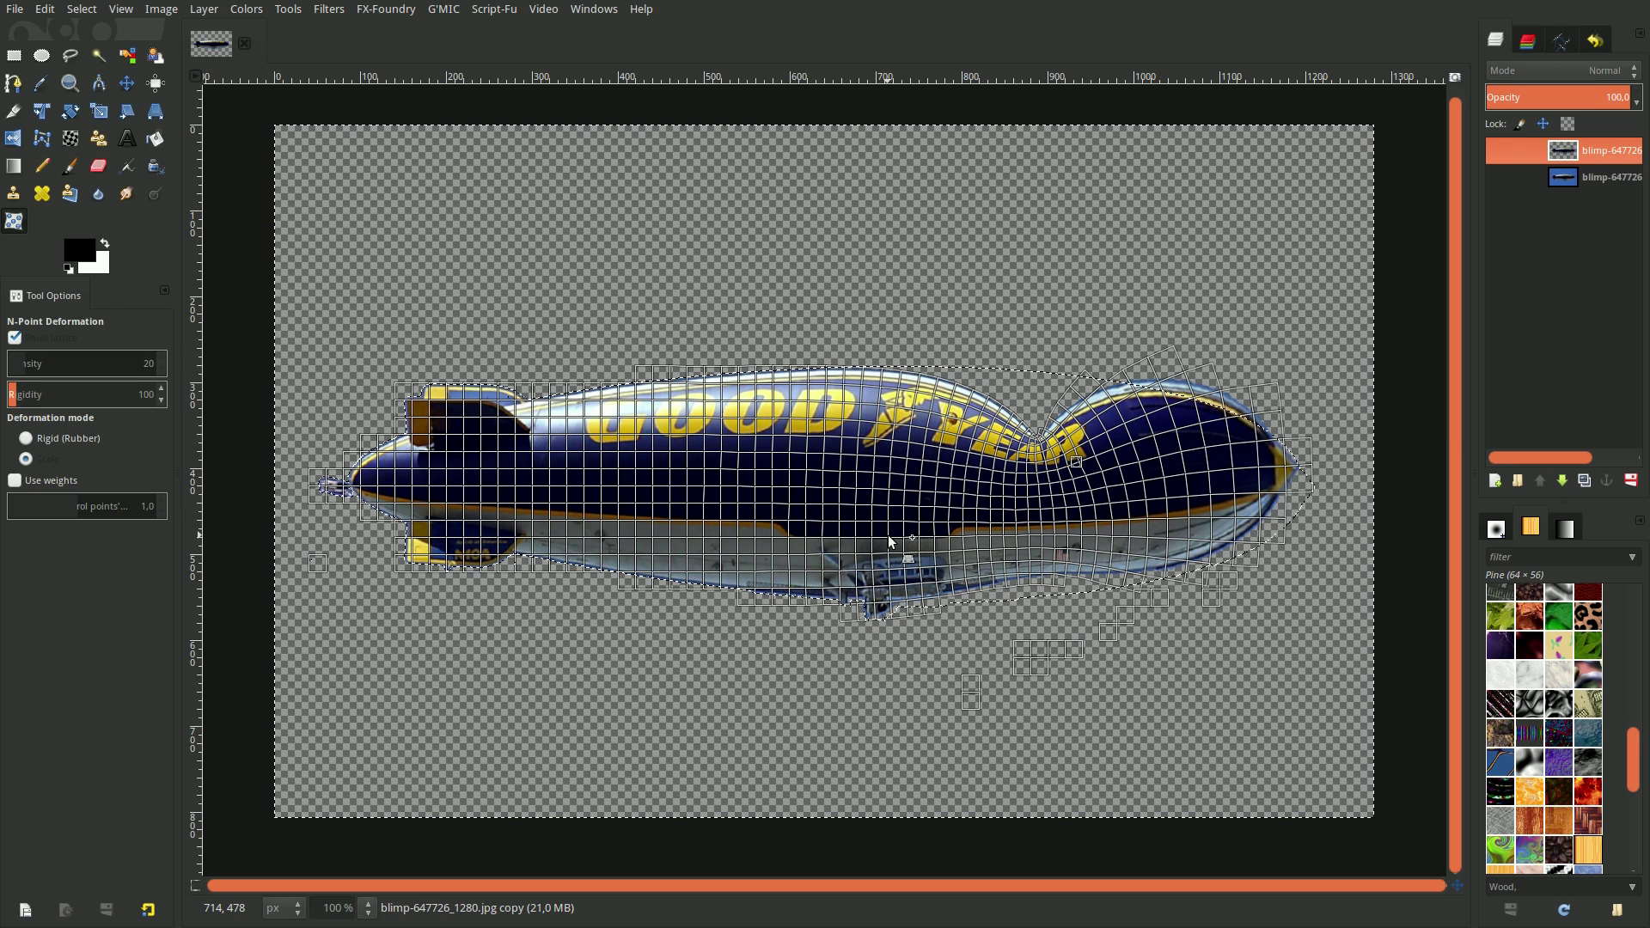
{"action": "left_click_drag", "start_coordinate": [890, 539], "coordinate": [904, 507]}
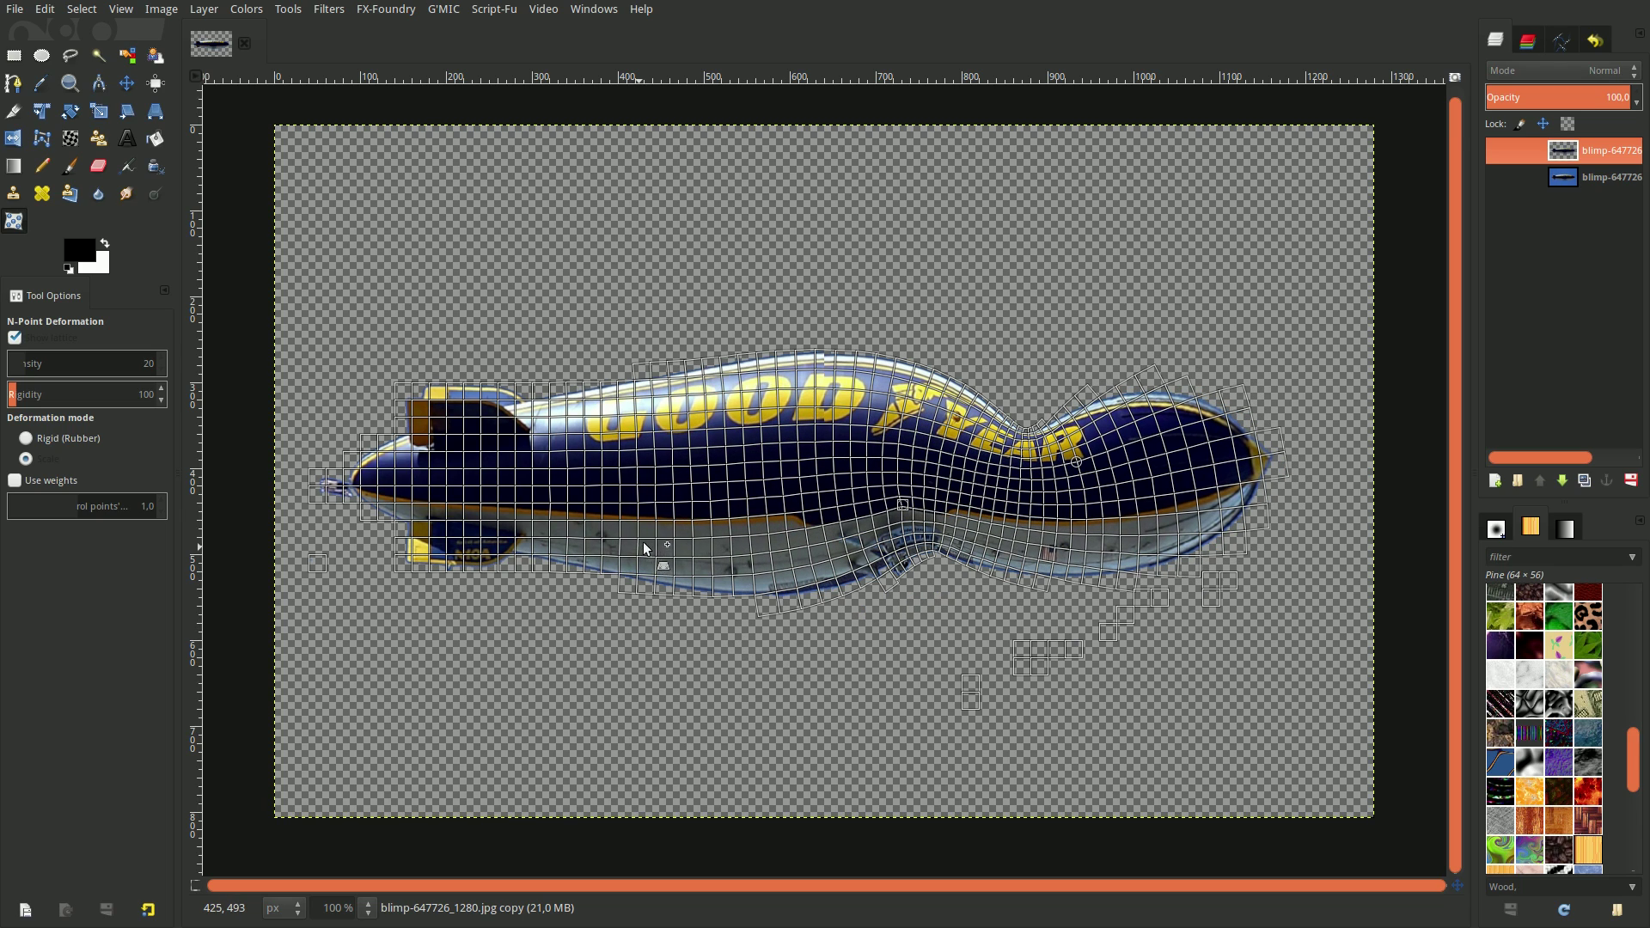
Add points to pull the upper middle down and lift the tail and nose upward
{"action": "left_click", "coordinate": [652, 395]}
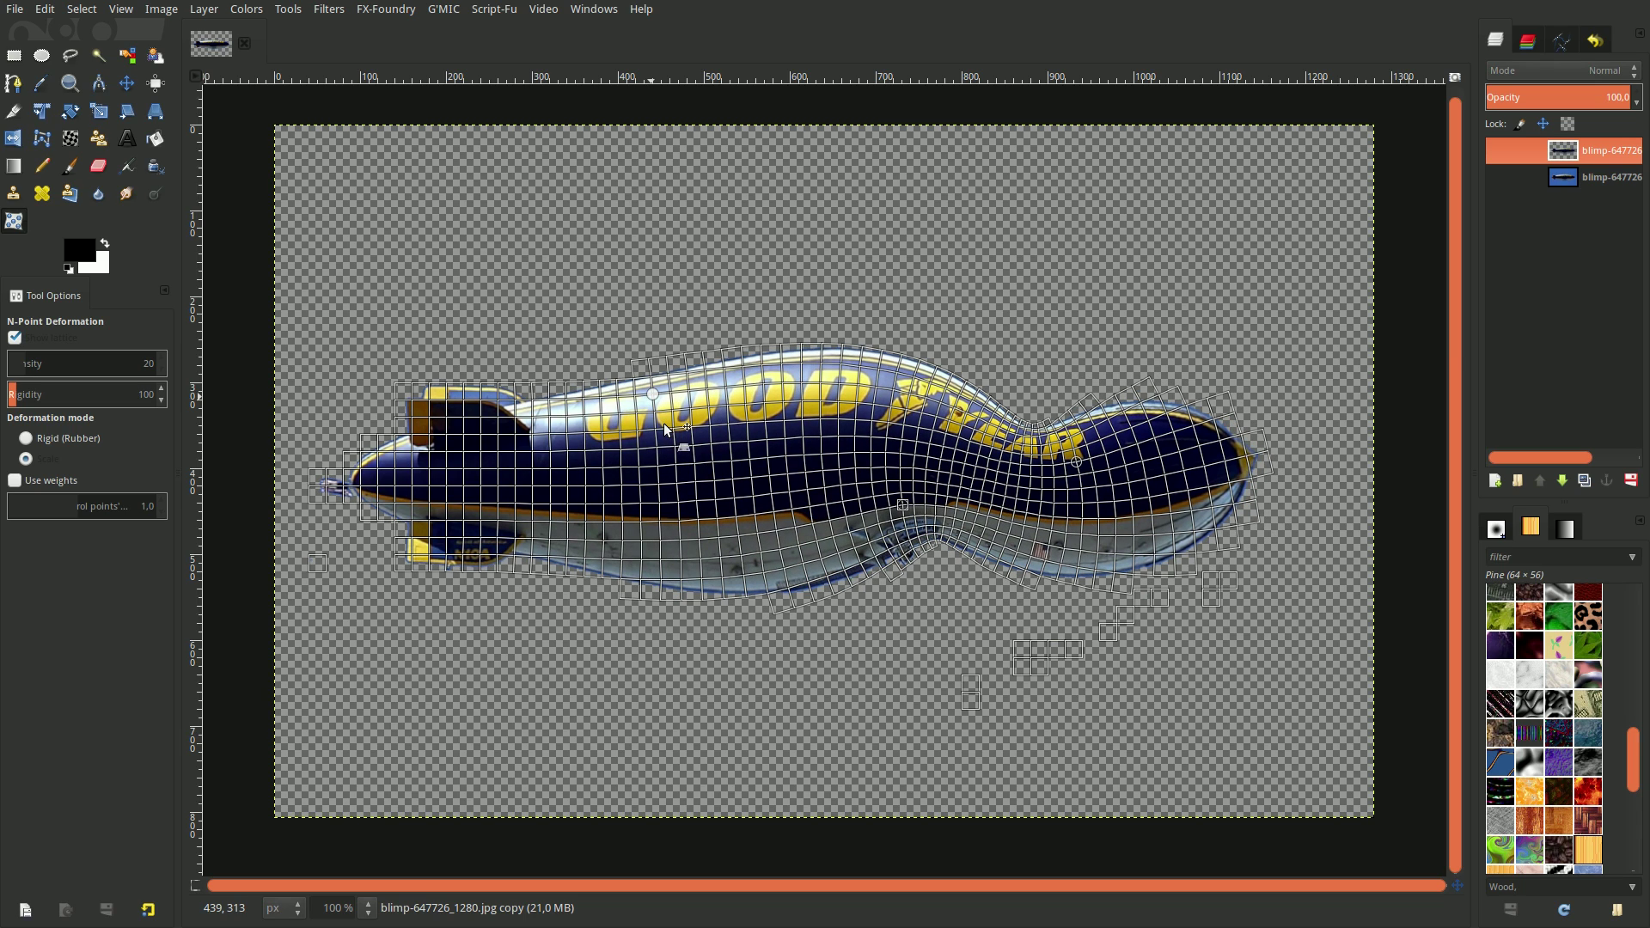
{"action": "left_click_drag", "start_coordinate": [666, 428], "coordinate": [672, 440]}
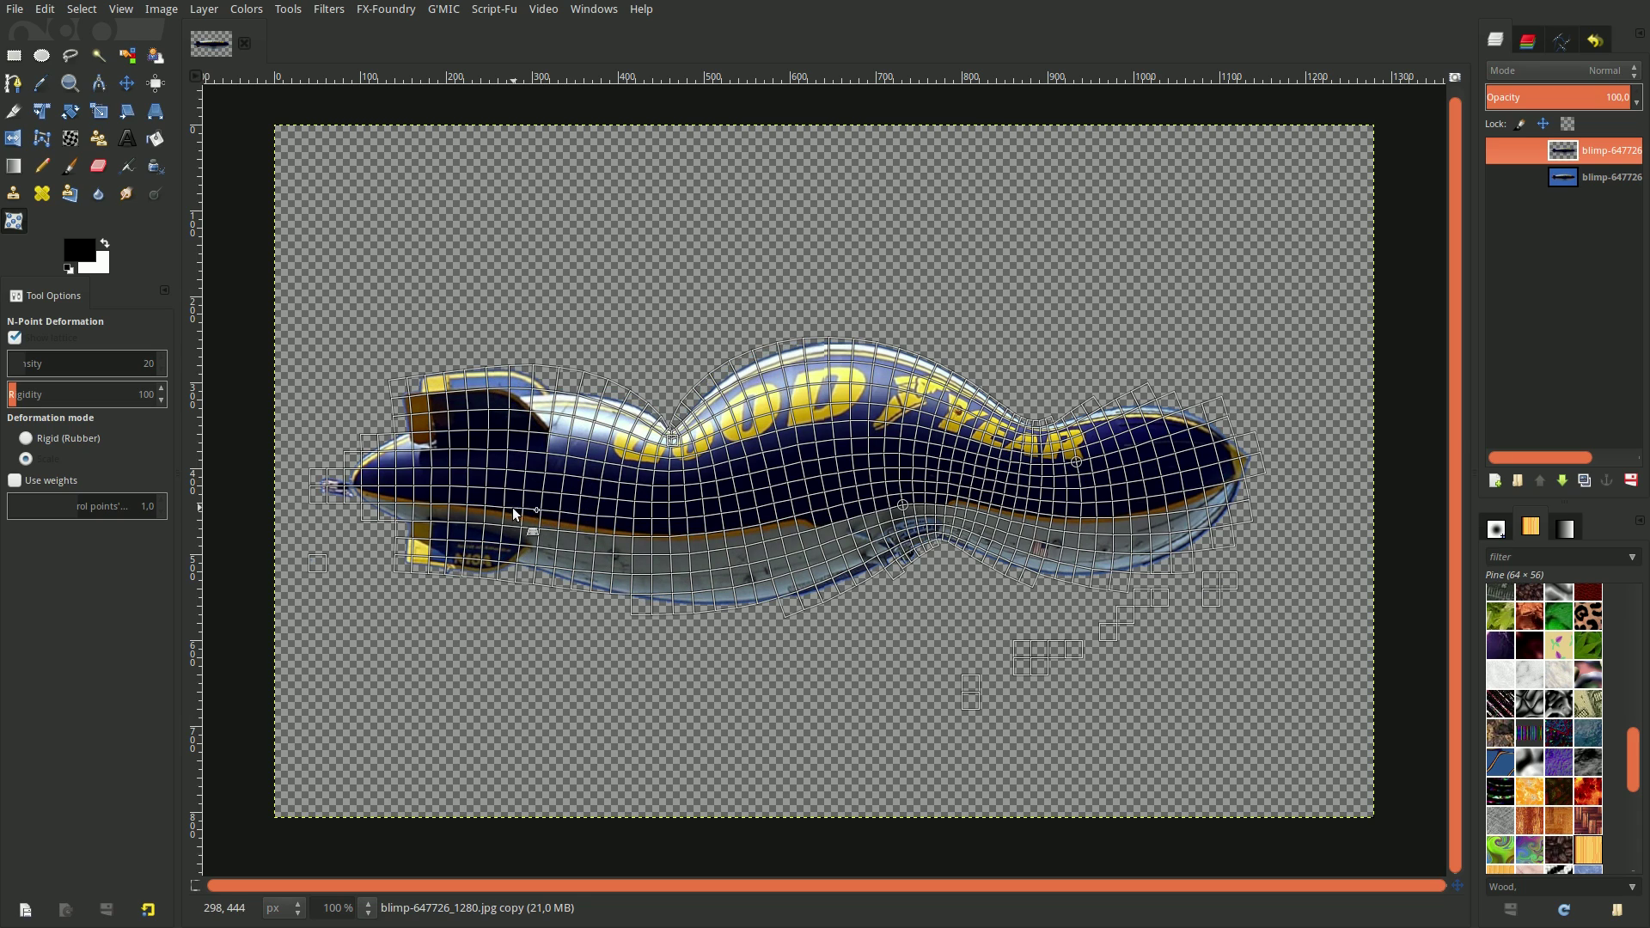
{"action": "left_click", "coordinate": [466, 527]}
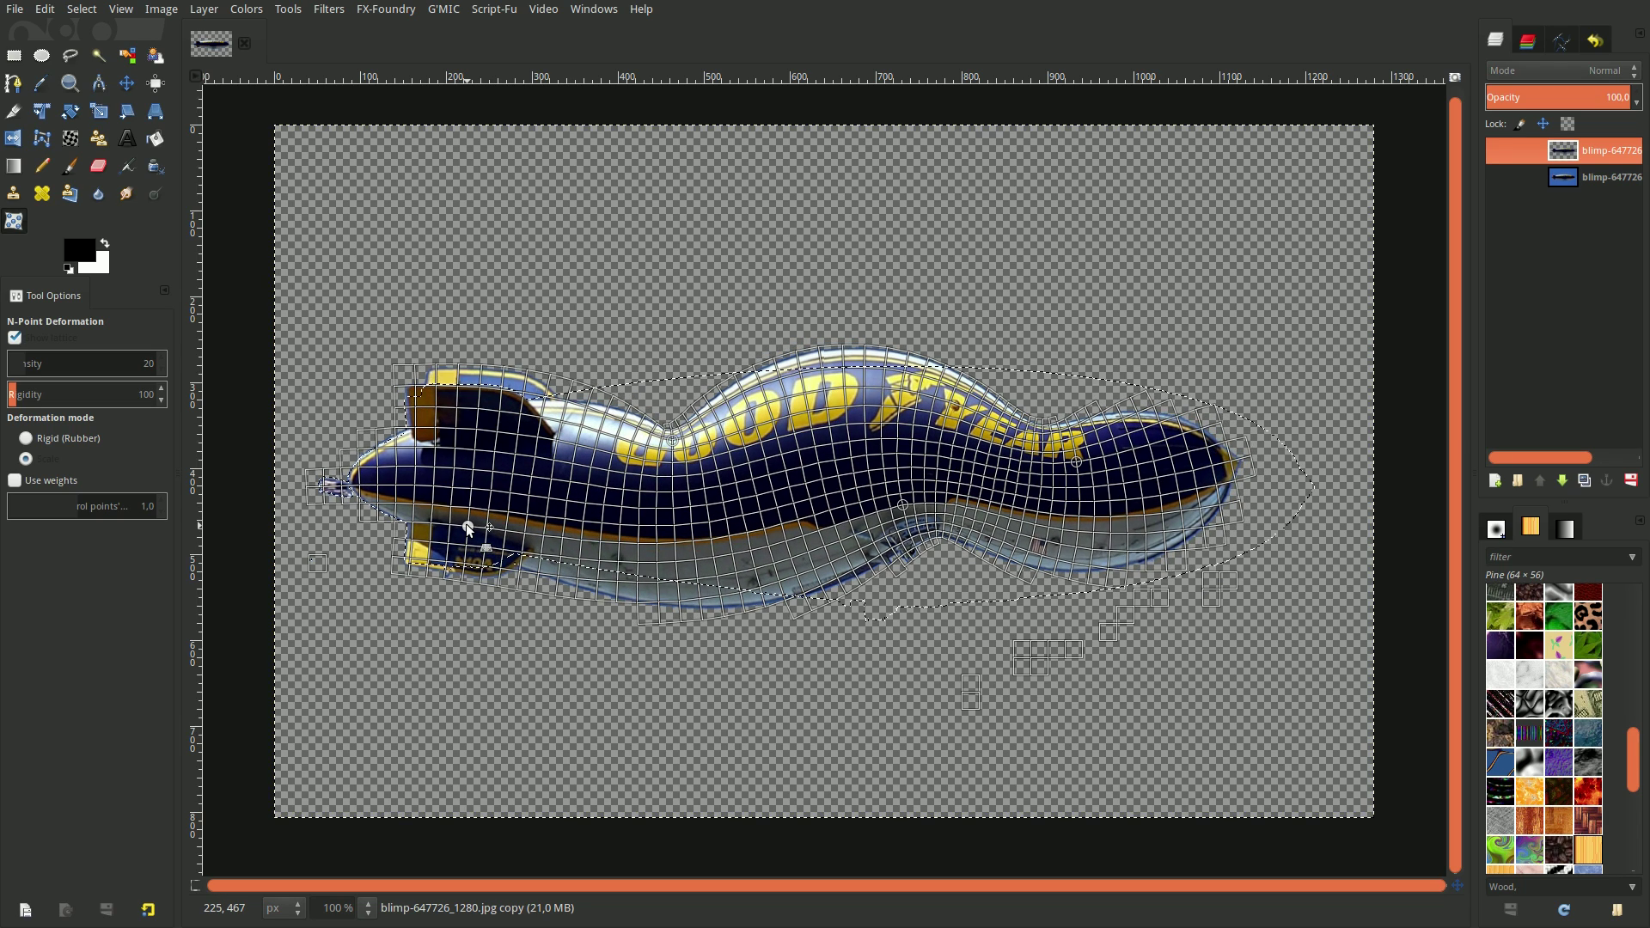
{"action": "left_click_drag", "start_coordinate": [467, 528], "coordinate": [463, 505]}
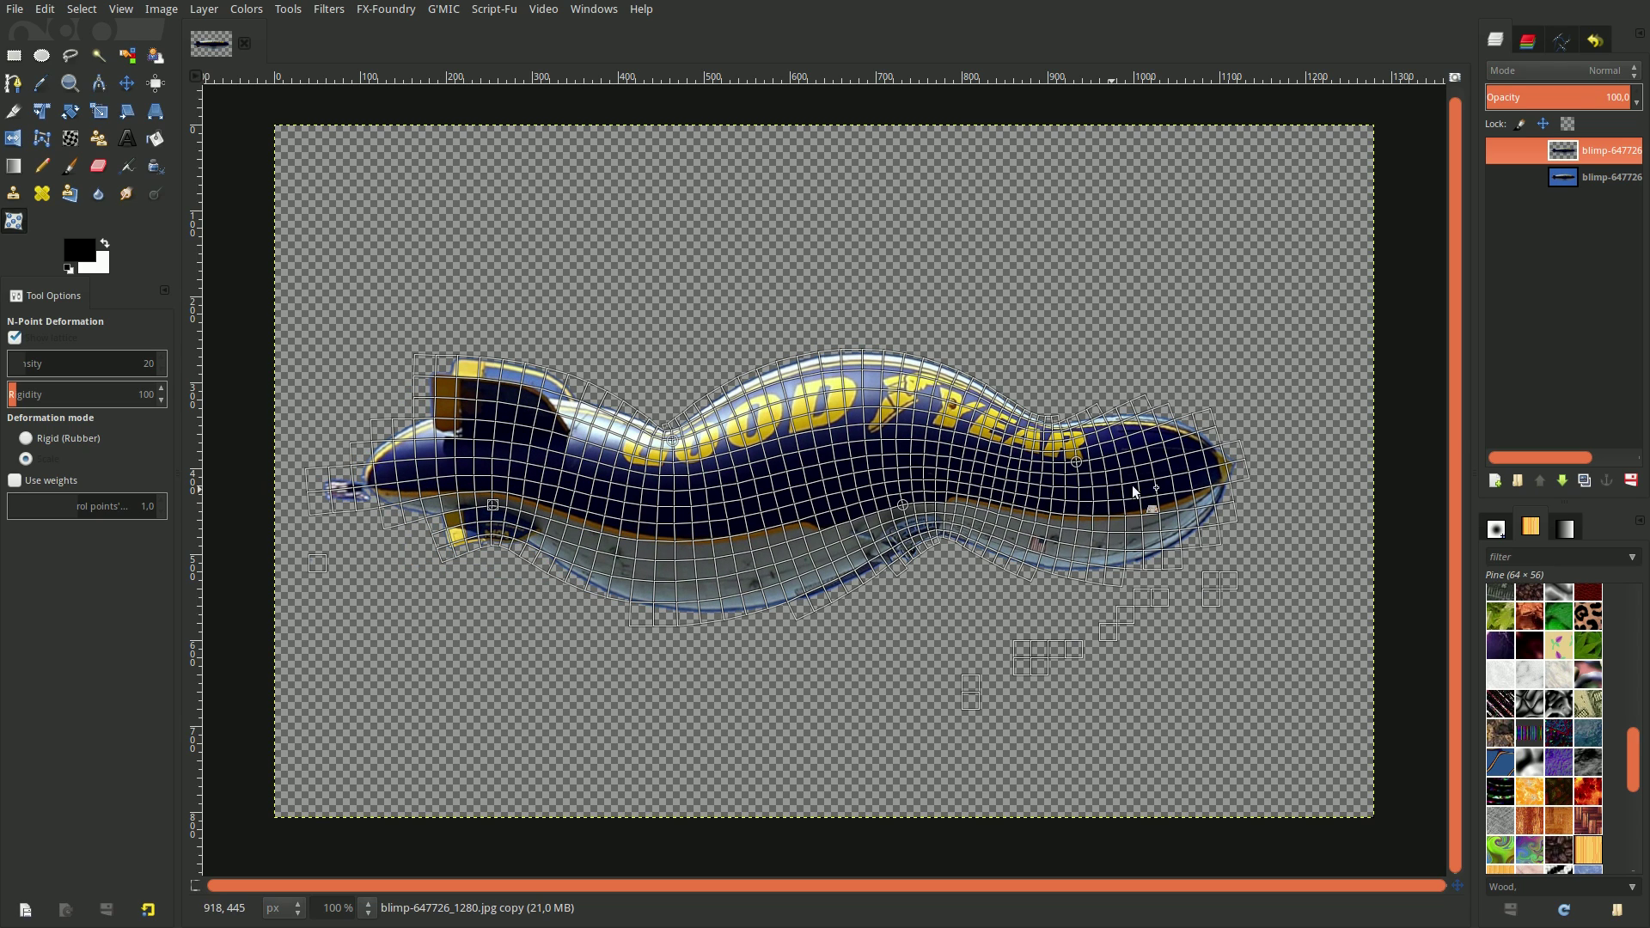
{"action": "left_click", "coordinate": [1176, 441]}
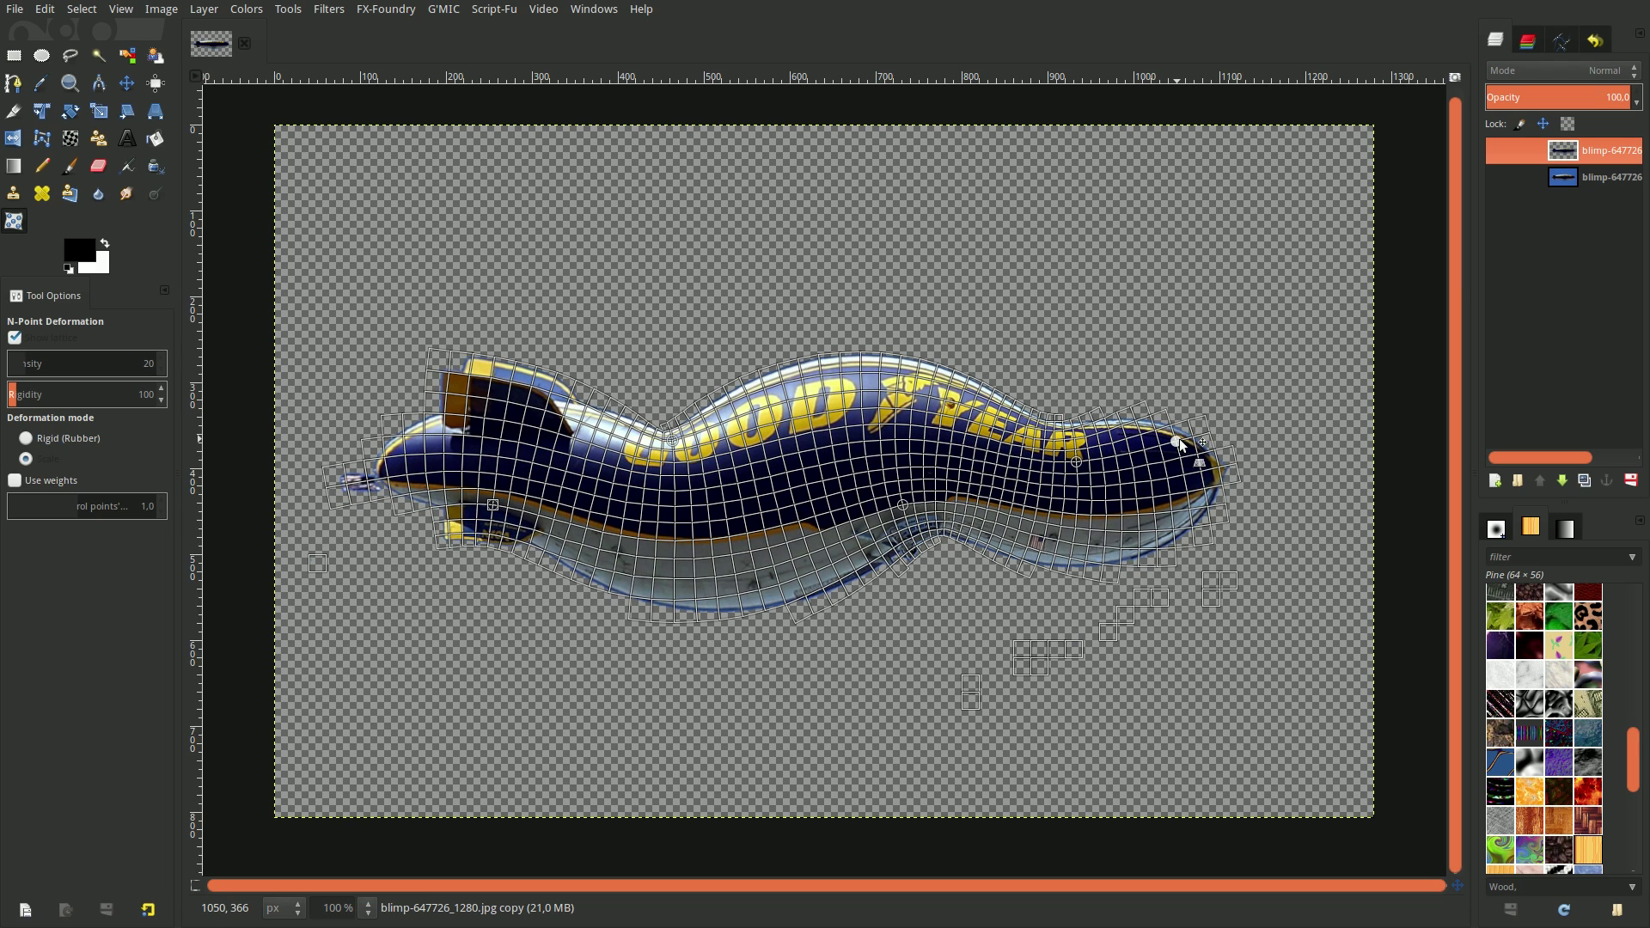
{"action": "left_click_drag", "start_coordinate": [1176, 441], "coordinate": [1195, 399]}
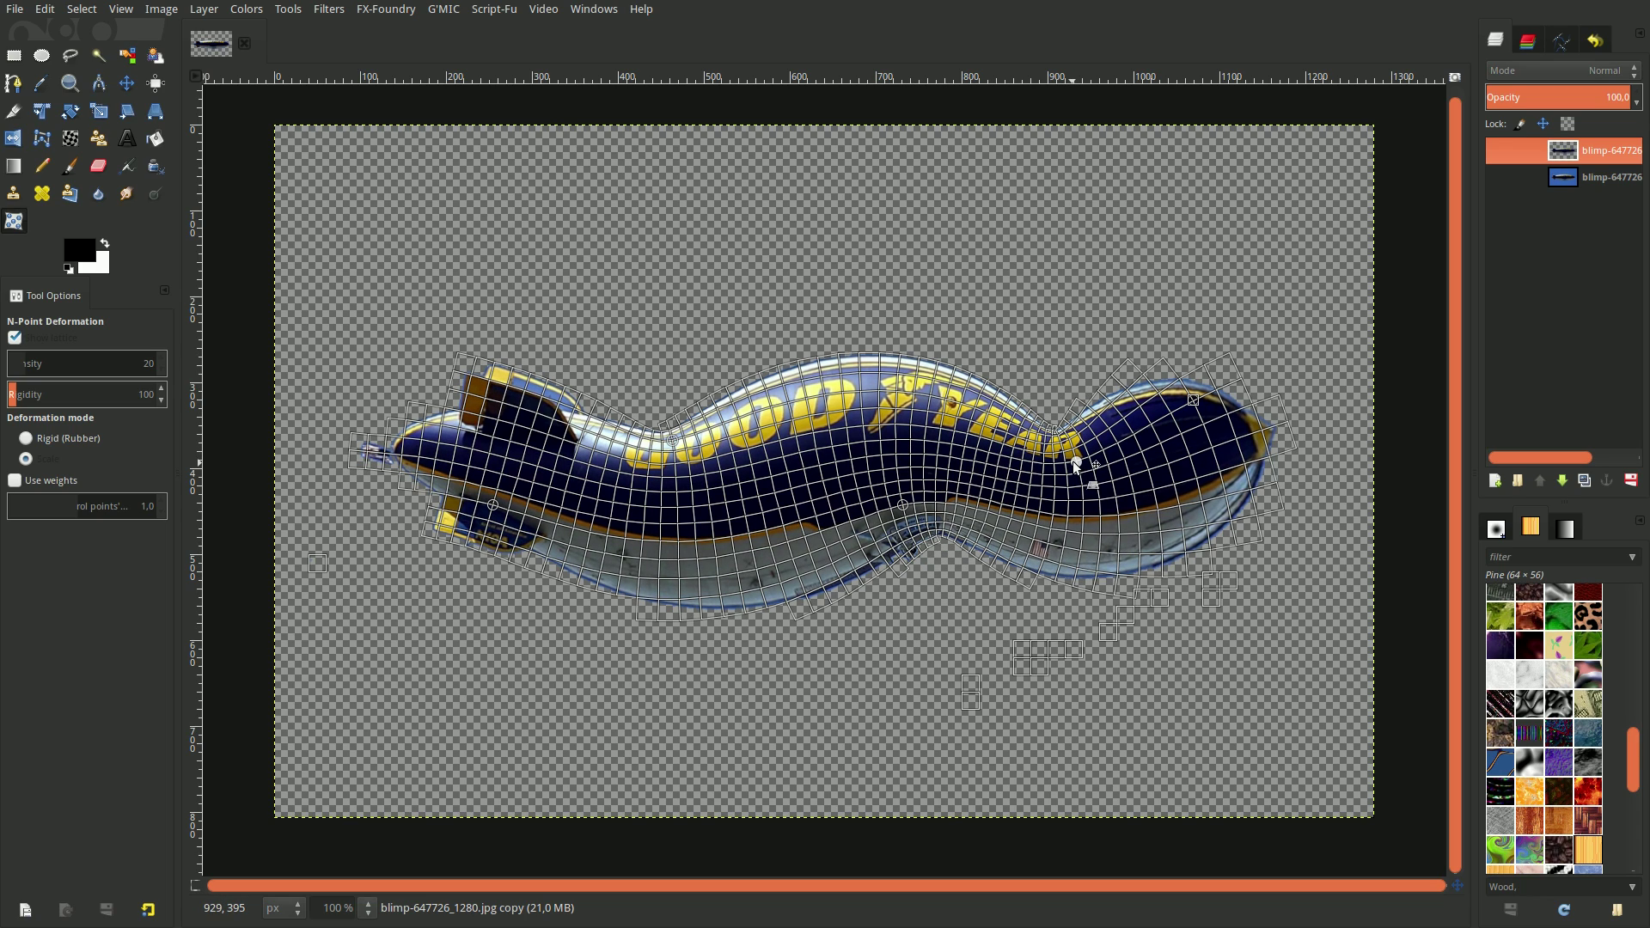
Raise the front section and nose higher and pull the lower right hull downward
{"action": "left_click_drag", "start_coordinate": [1076, 464], "coordinate": [1069, 447]}
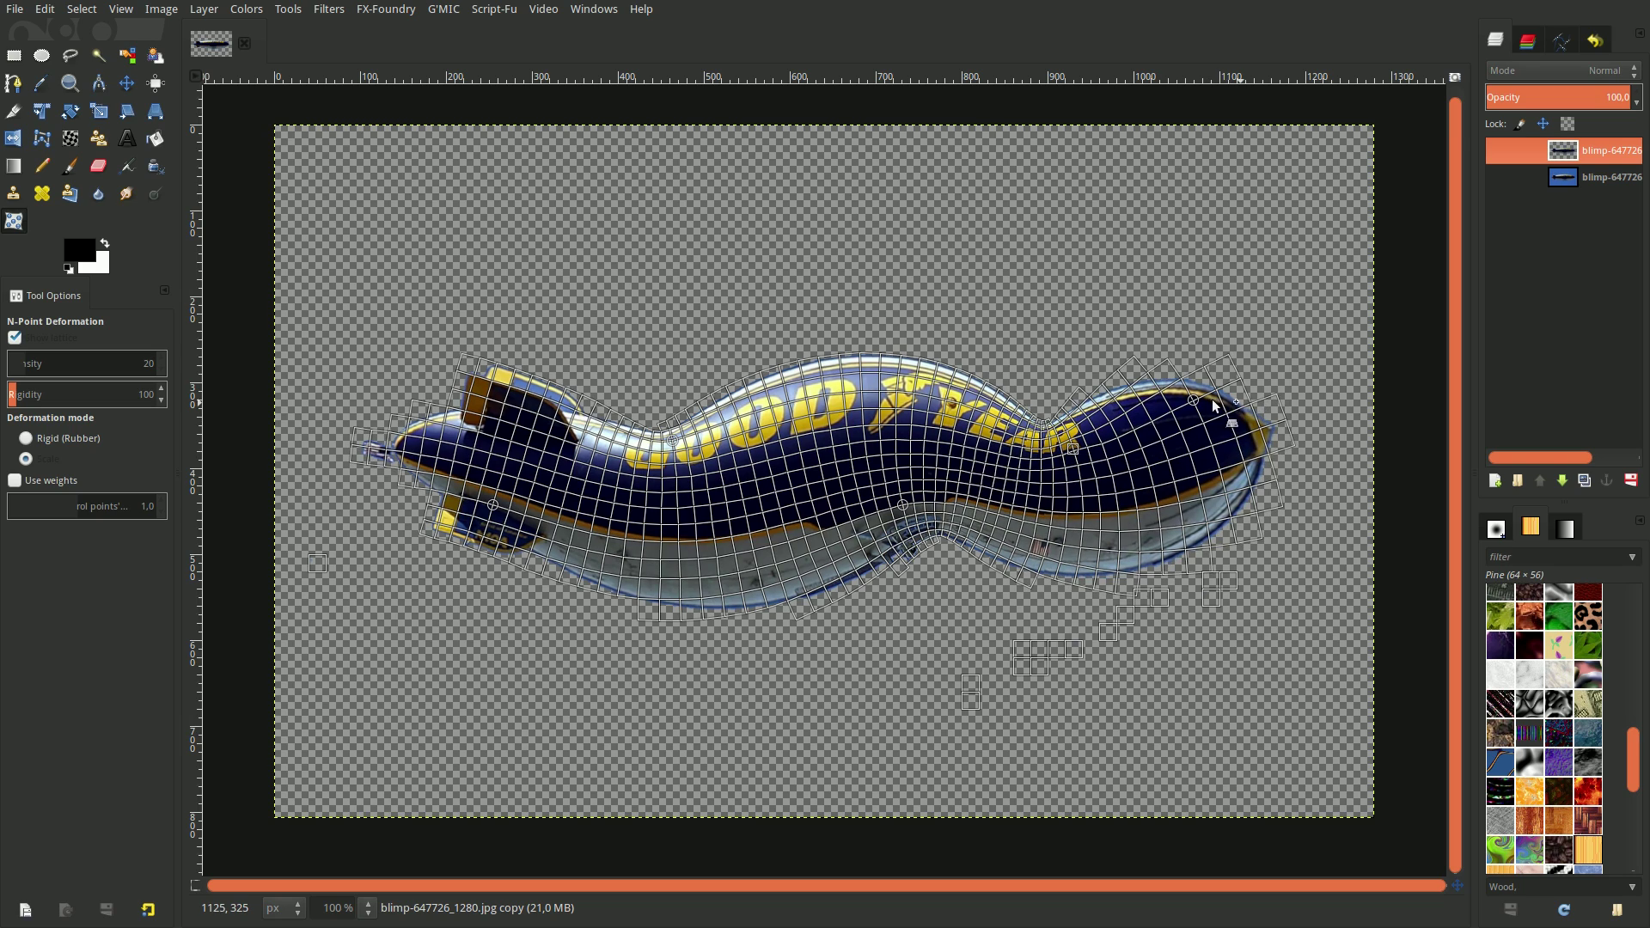
{"action": "left_click", "coordinate": [1194, 401]}
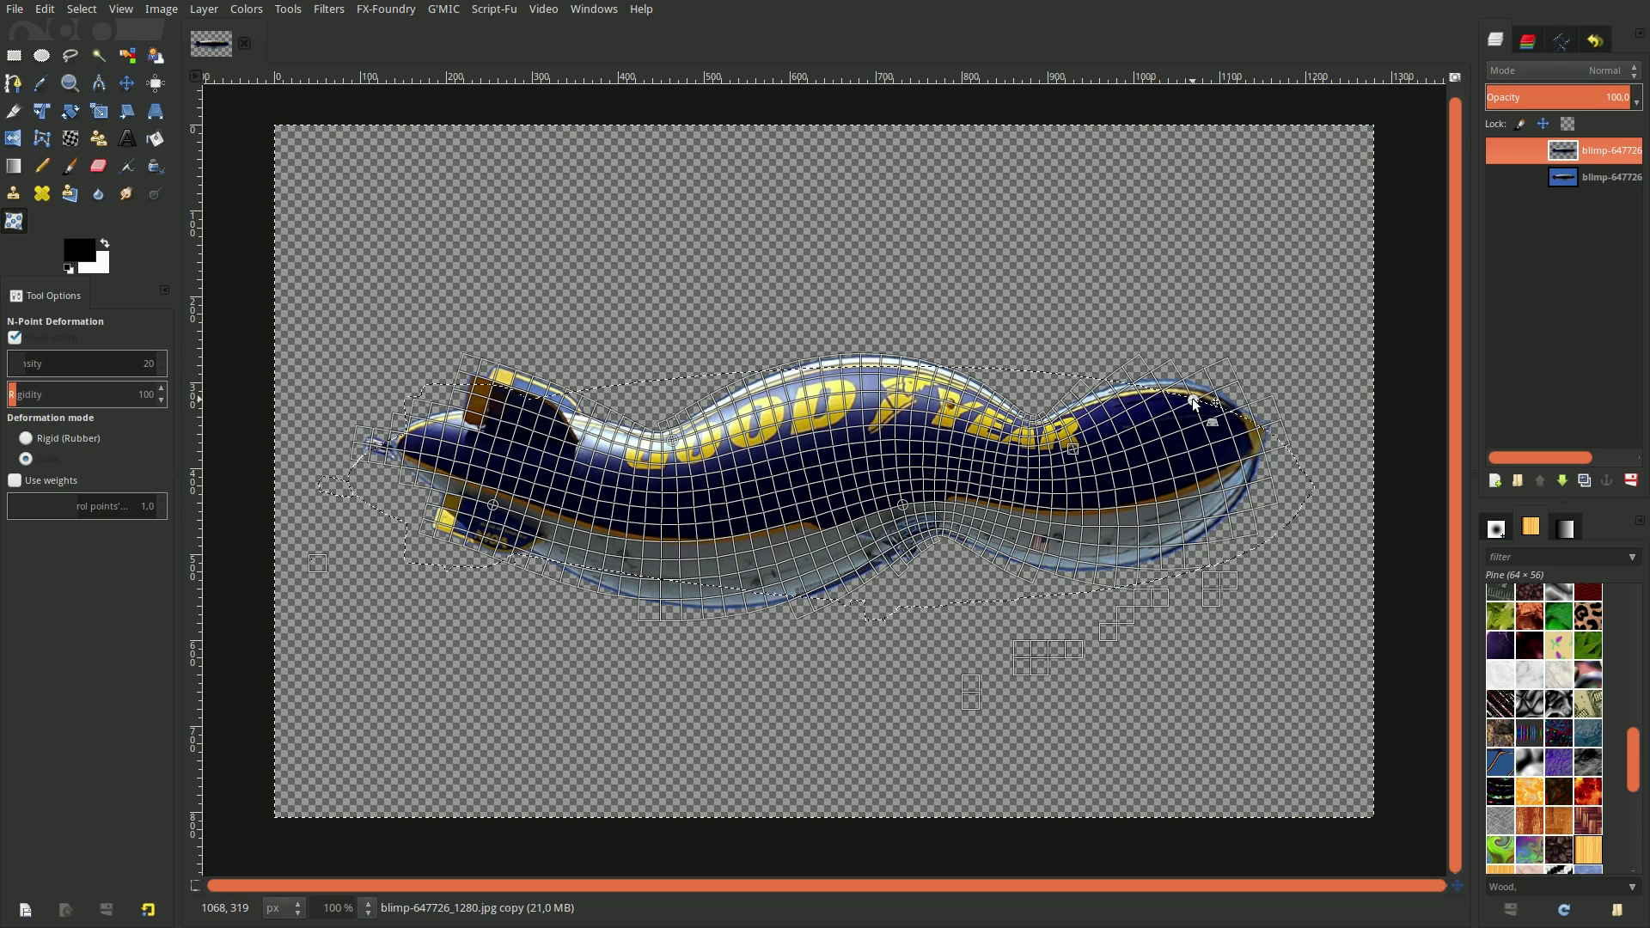
{"action": "left_click_drag", "start_coordinate": [1194, 400], "coordinate": [1206, 369]}
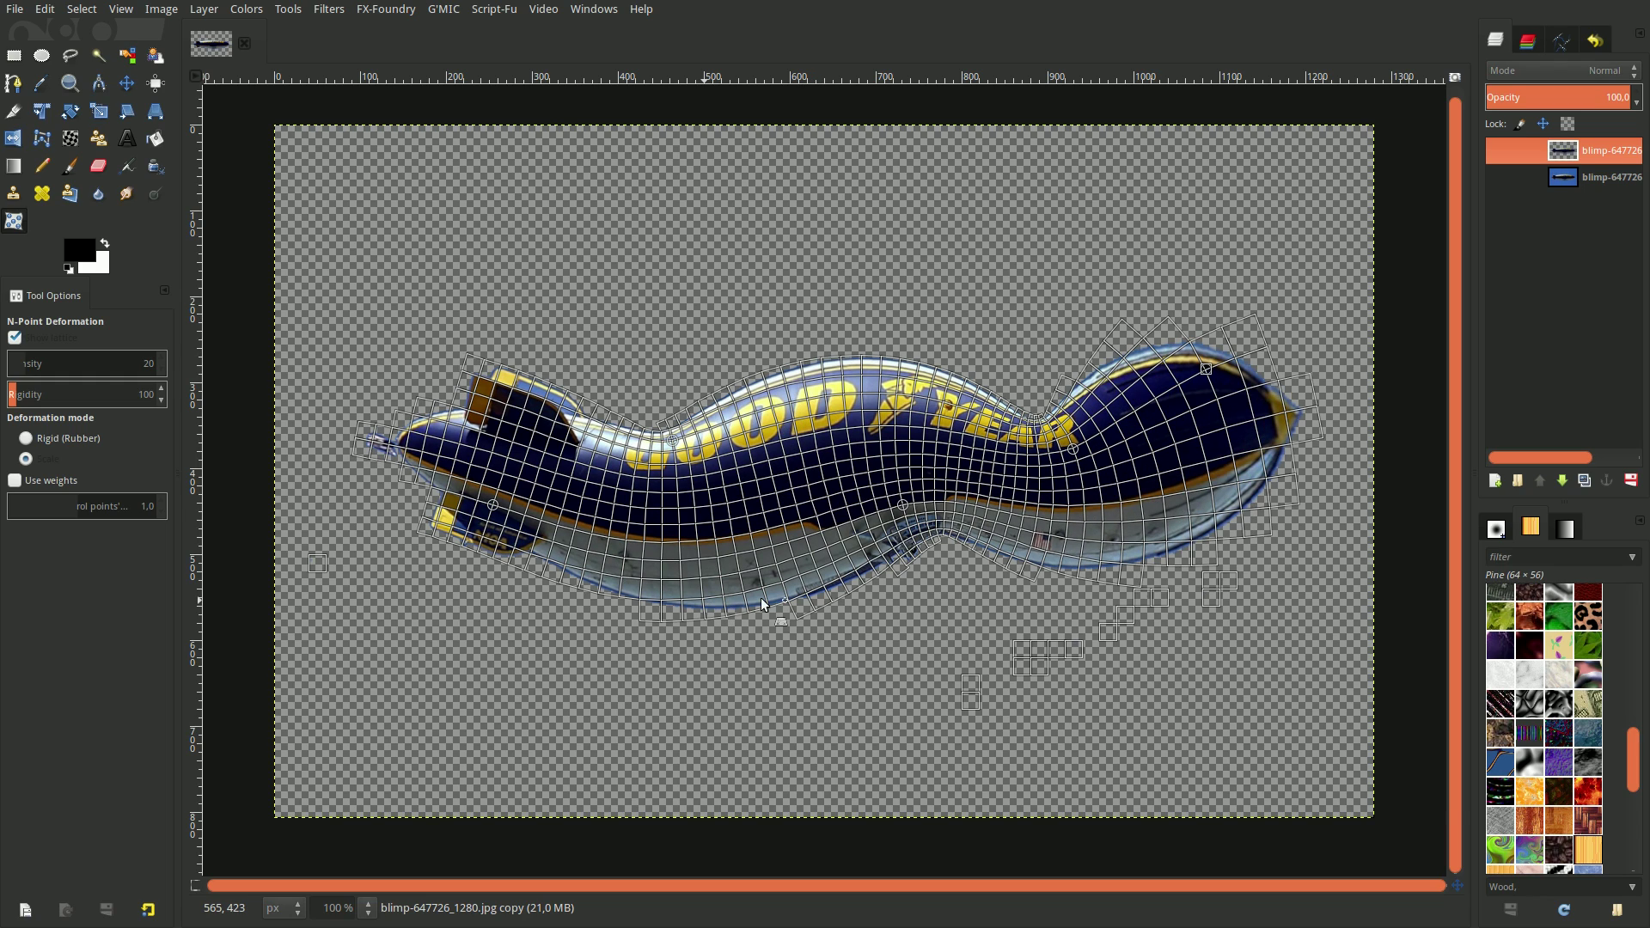
{"action": "left_click", "coordinate": [1150, 548]}
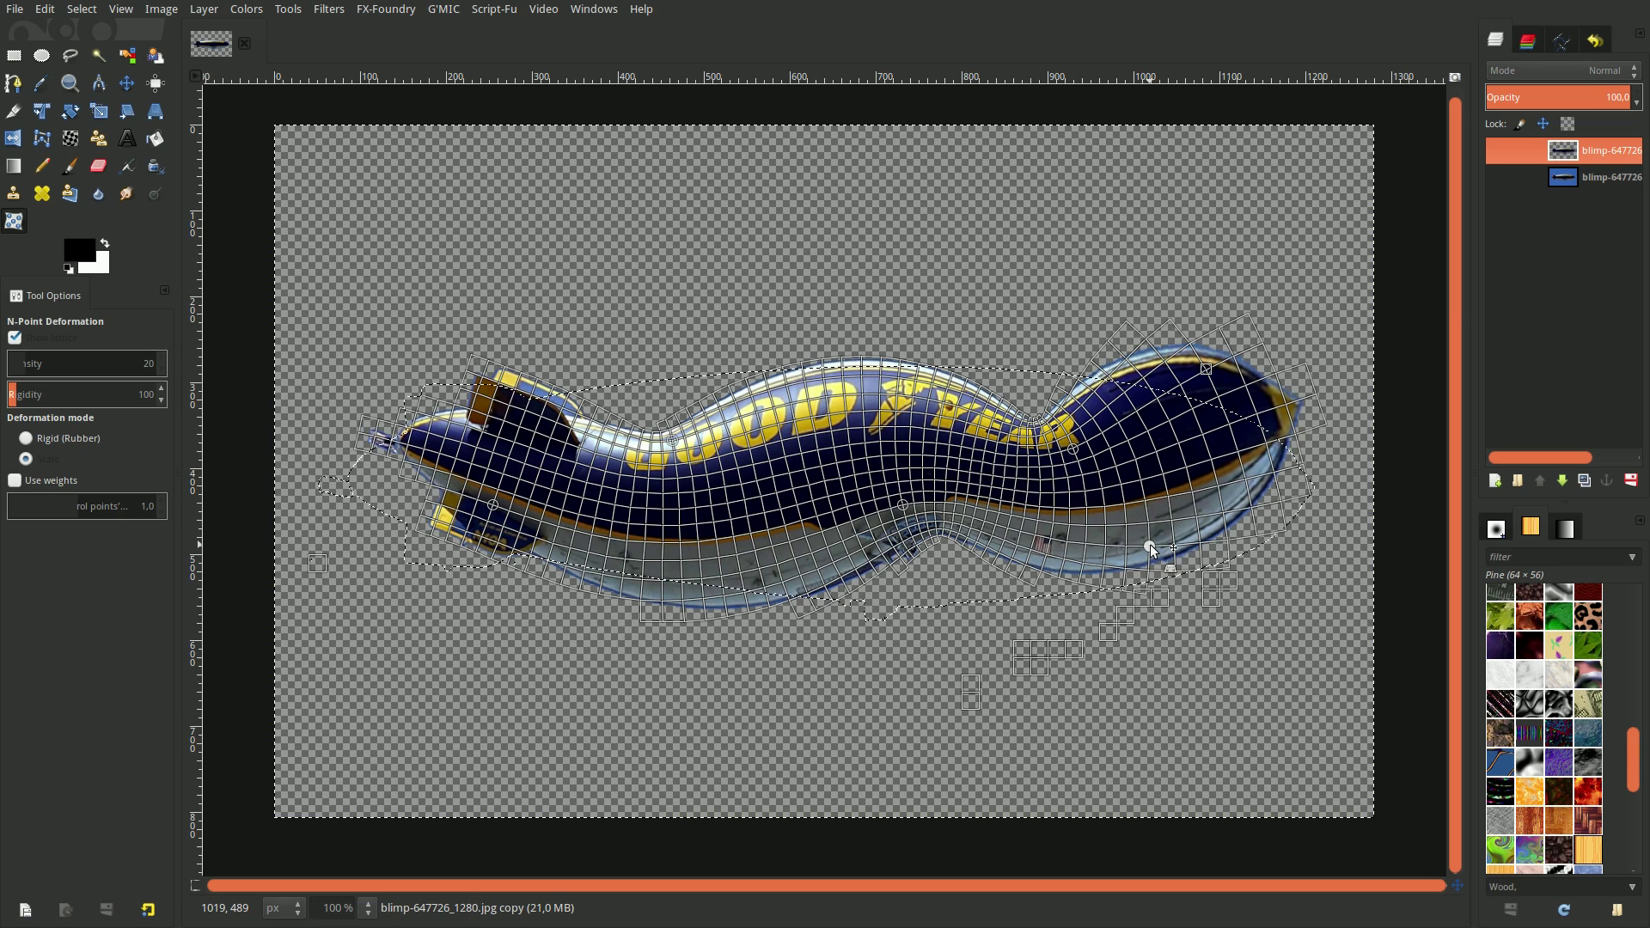
{"action": "left_click_drag", "start_coordinate": [1150, 547], "coordinate": [1148, 572]}
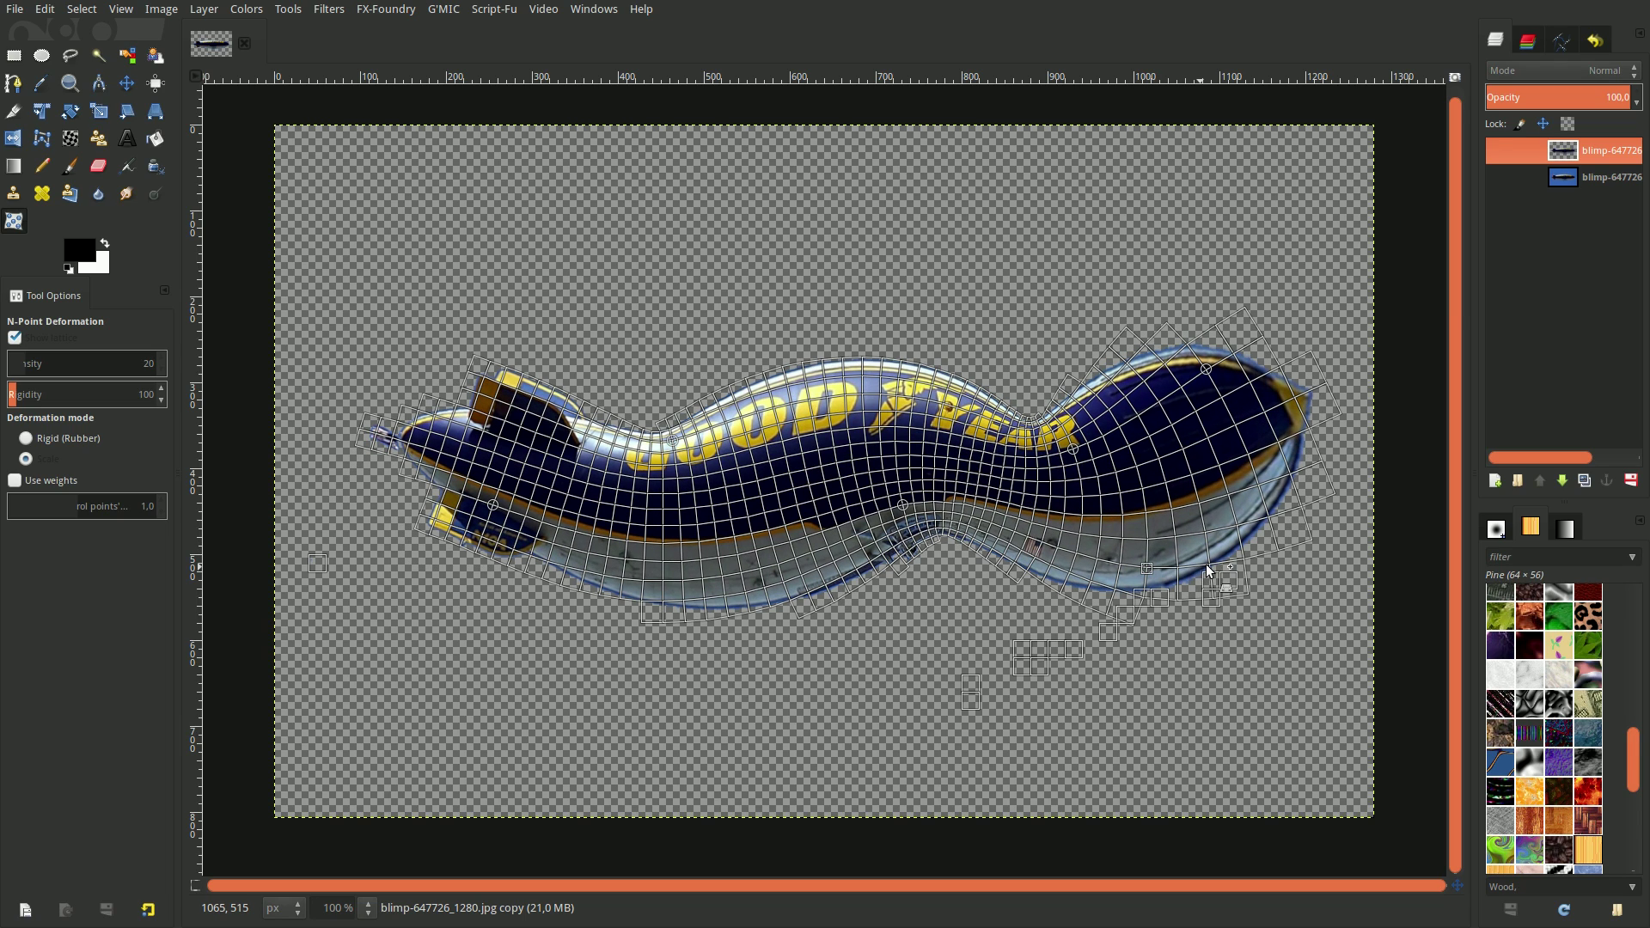
Refine the nose tip, front underside and front hump's top edge into a smooth pointed nose
{"action": "left_click", "coordinate": [1265, 464]}
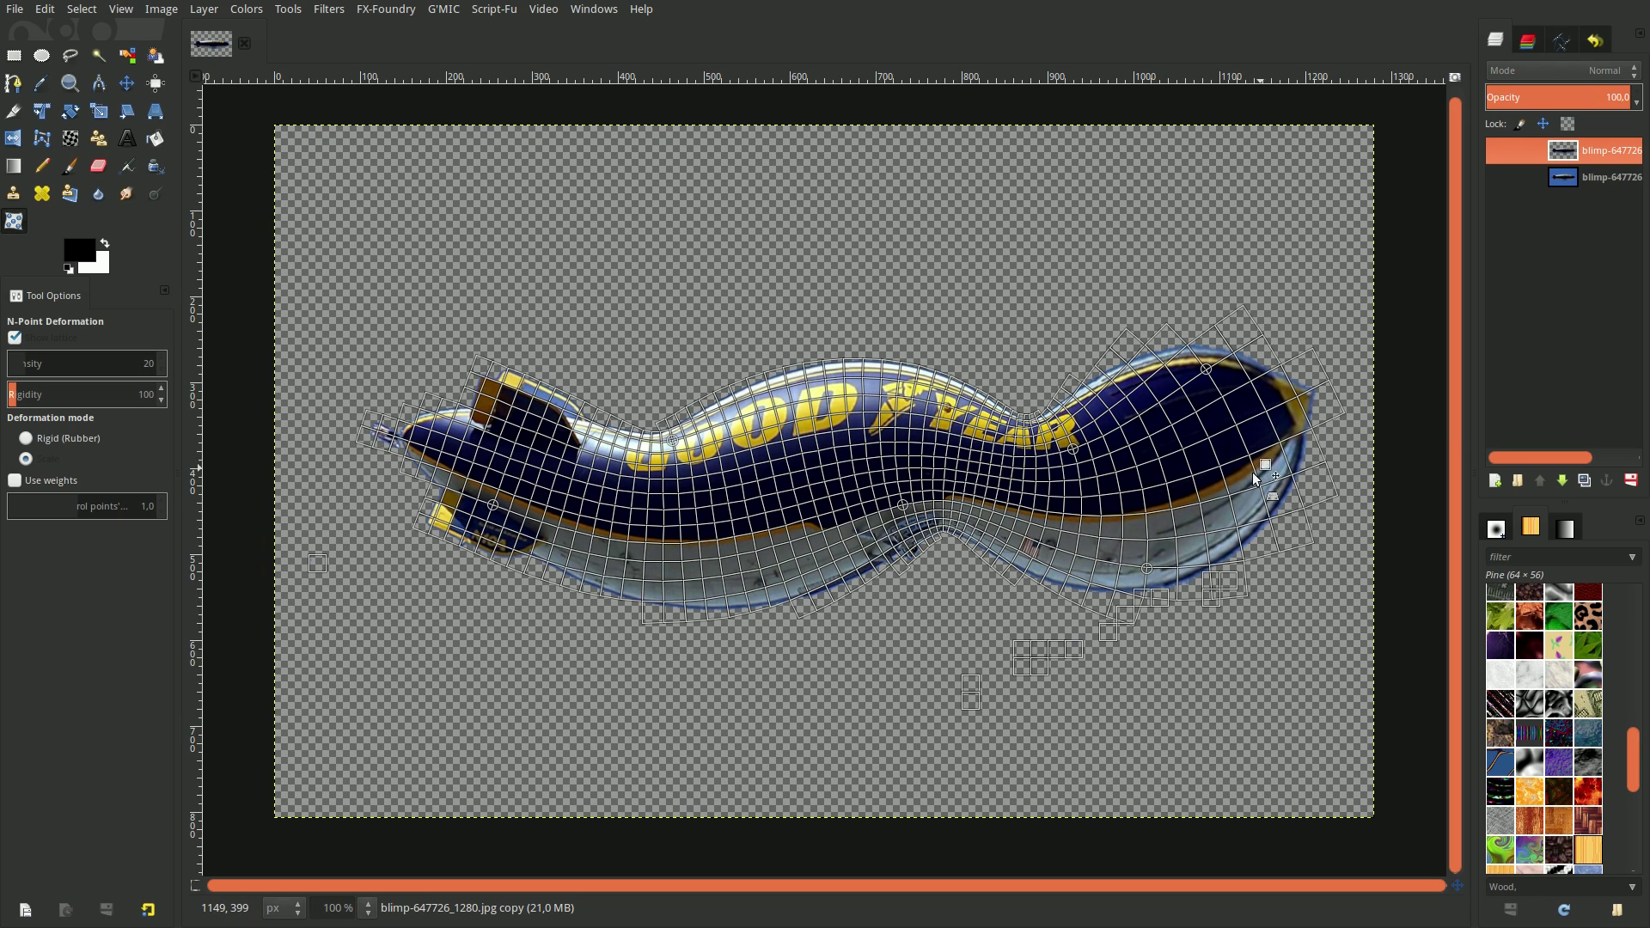
{"action": "mouse_move", "coordinate": [1253, 473]}
{"action": "left_mouse_down"}
{"action": "mouse_move", "coordinate": [1236, 482]}
{"action": "mouse_move", "coordinate": [1266, 506]}
{"action": "left_mouse_up"}
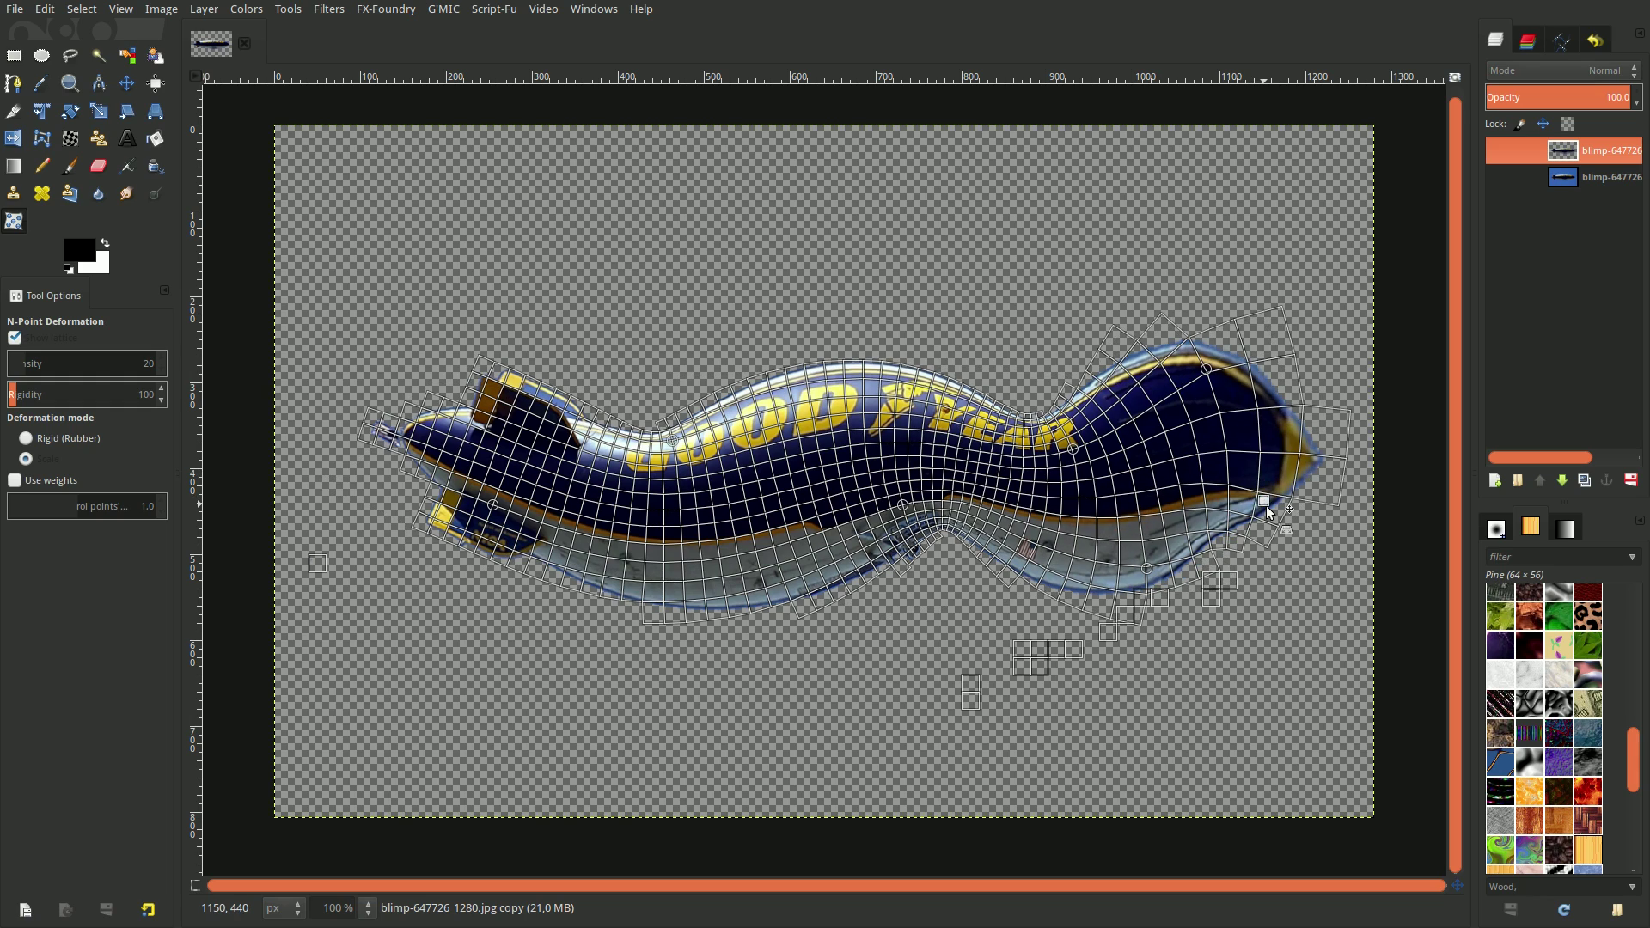
{"action": "left_click", "coordinate": [1182, 516]}
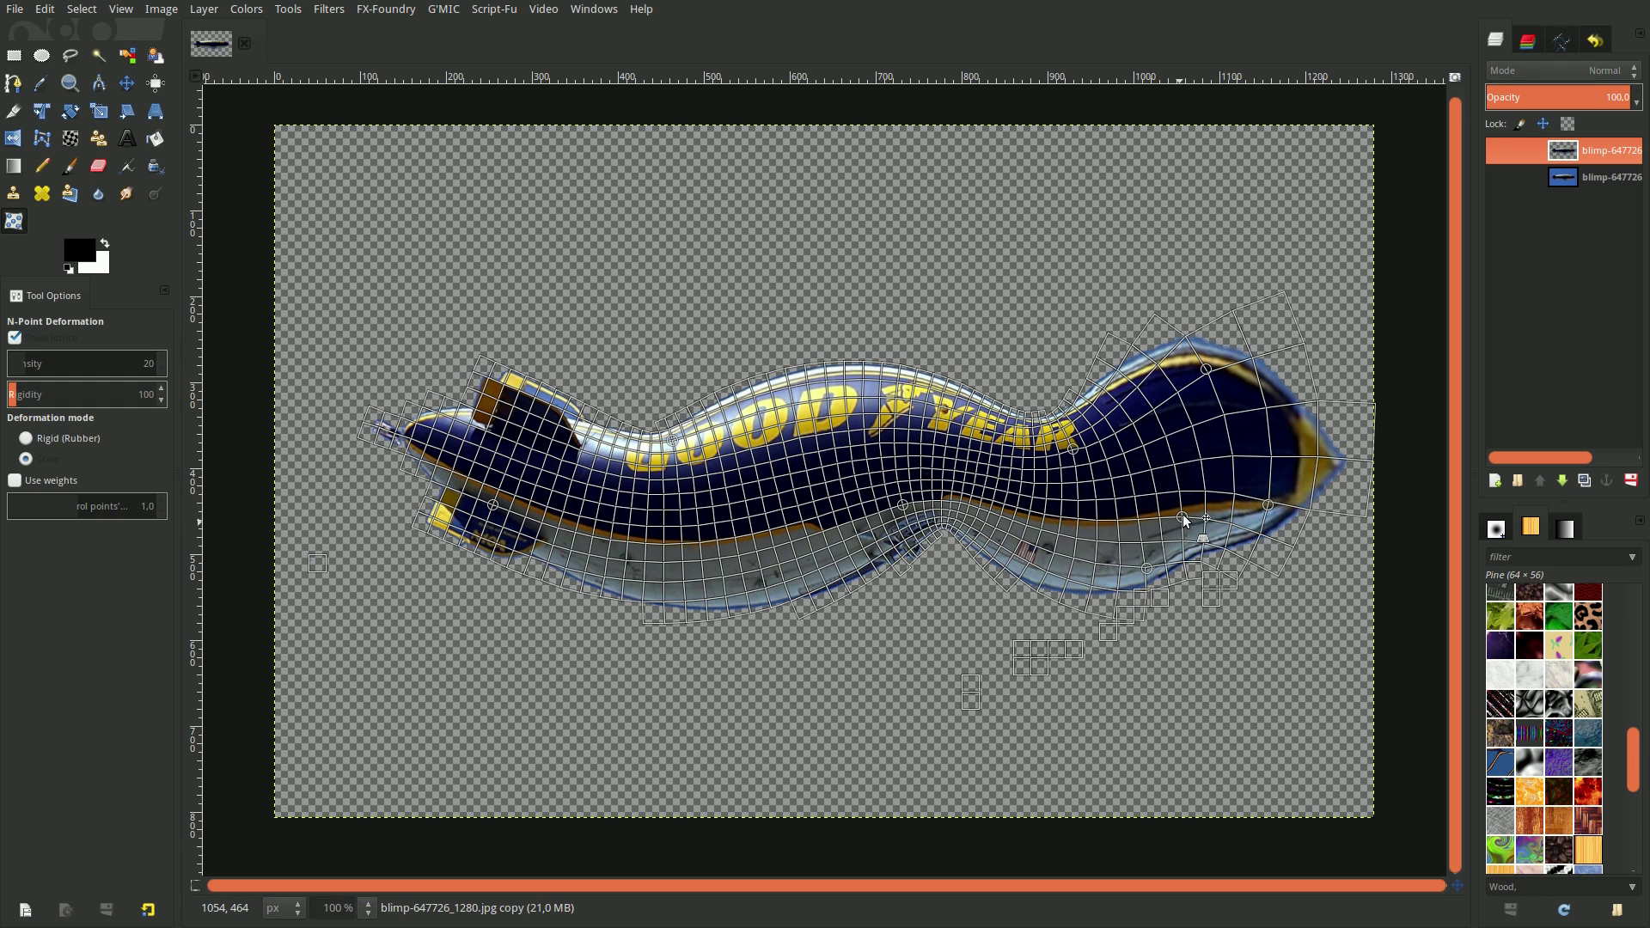
{"action": "left_click_drag", "start_coordinate": [1183, 516], "coordinate": [1195, 535]}
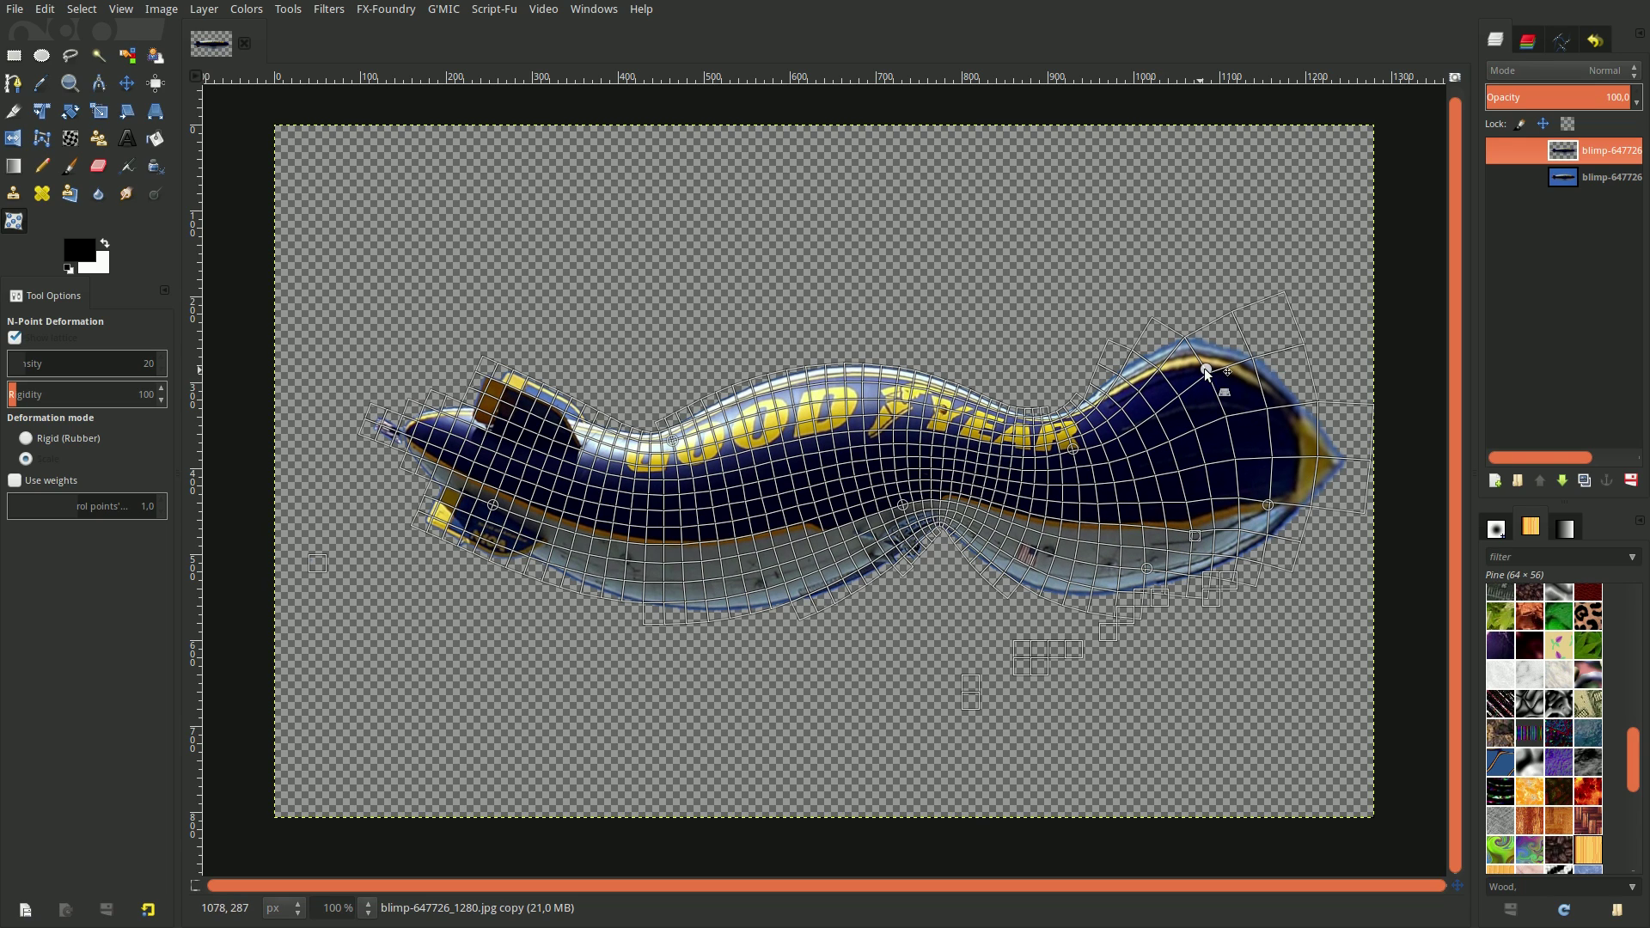
{"action": "left_click_drag", "start_coordinate": [1206, 372], "coordinate": [1191, 388]}
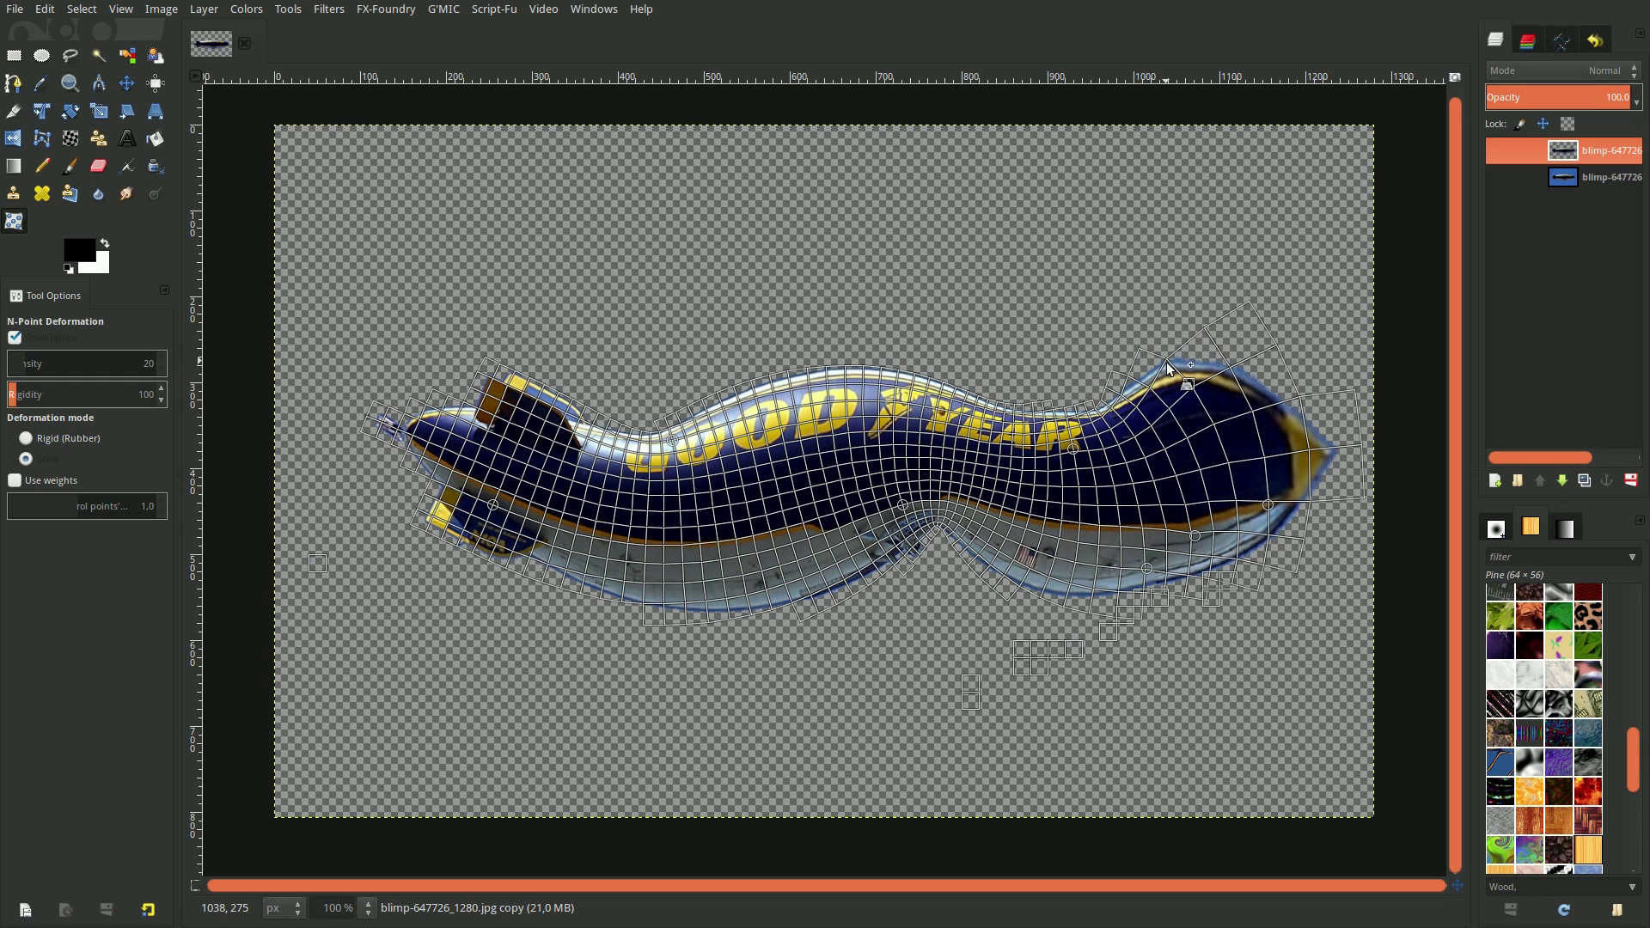
{"action": "left_click", "coordinate": [1166, 360]}
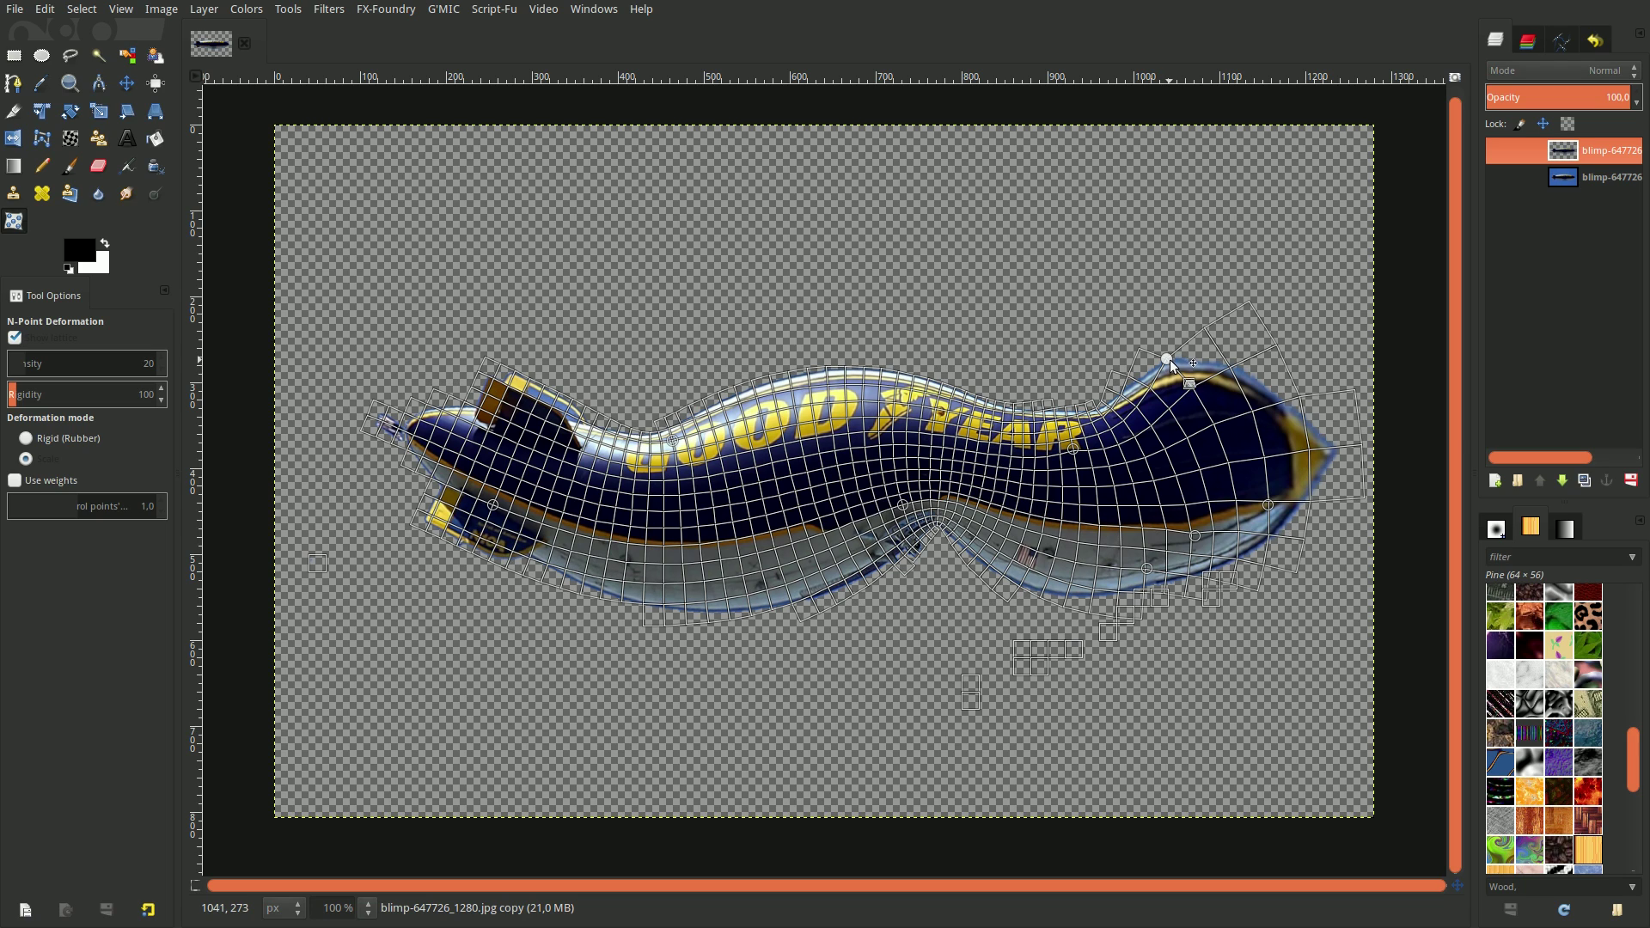
{"action": "left_click_drag", "start_coordinate": [1169, 360], "coordinate": [1174, 367]}
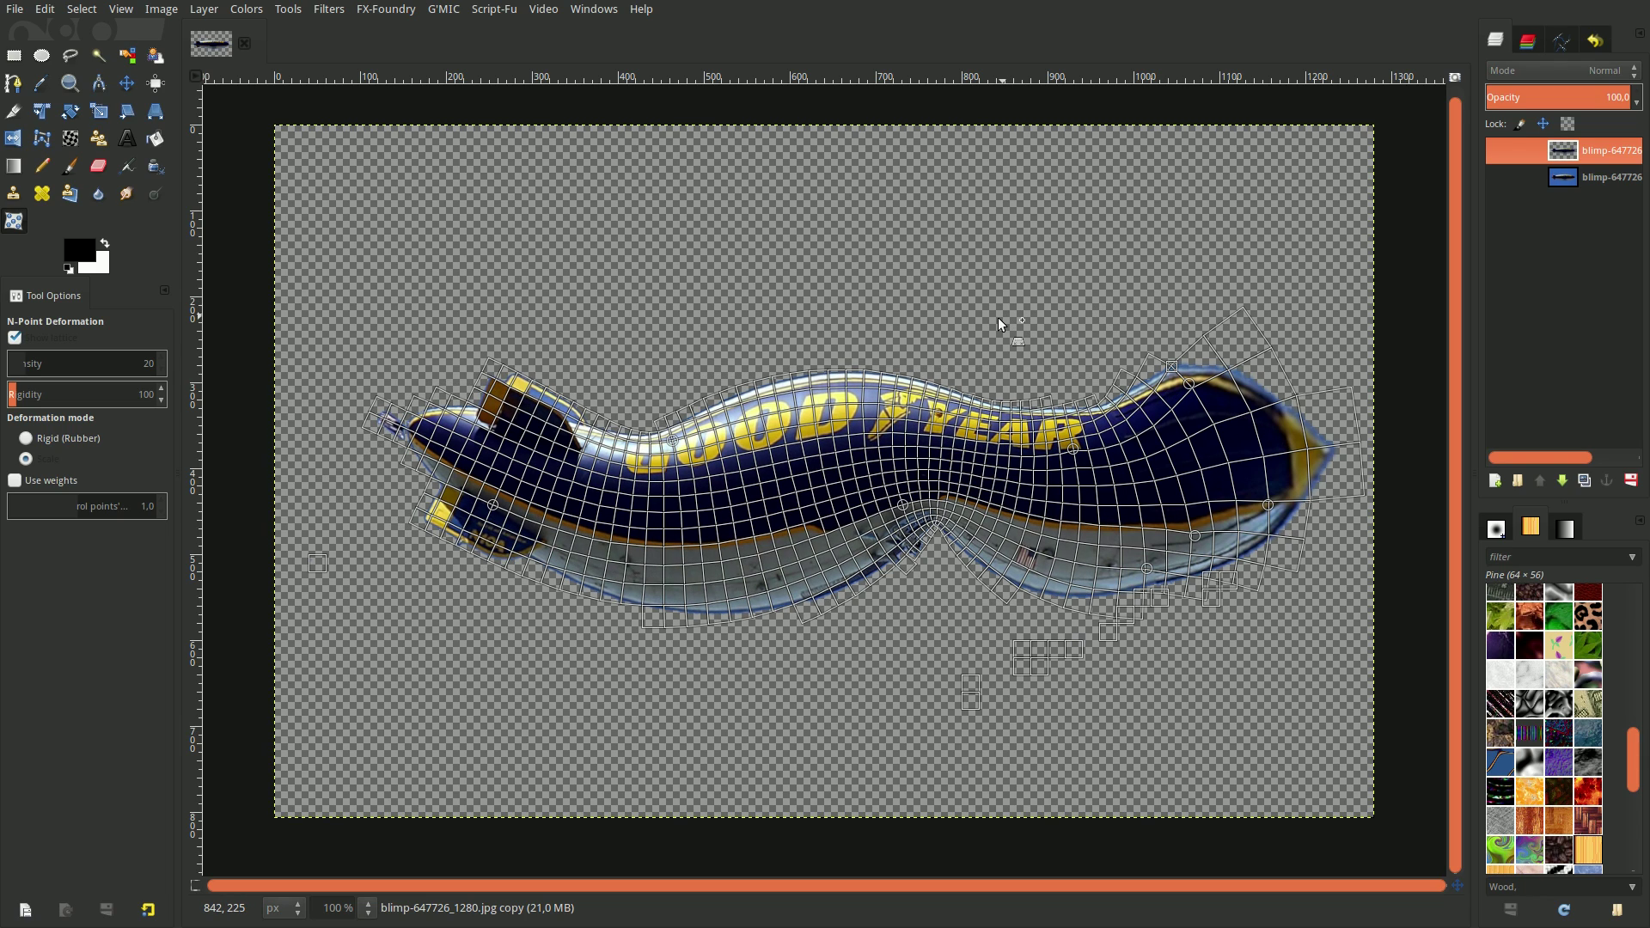
Commit the N-Point Deformation, then select the whole canvas with Select > All
{"action": "key", "text": "Return"}
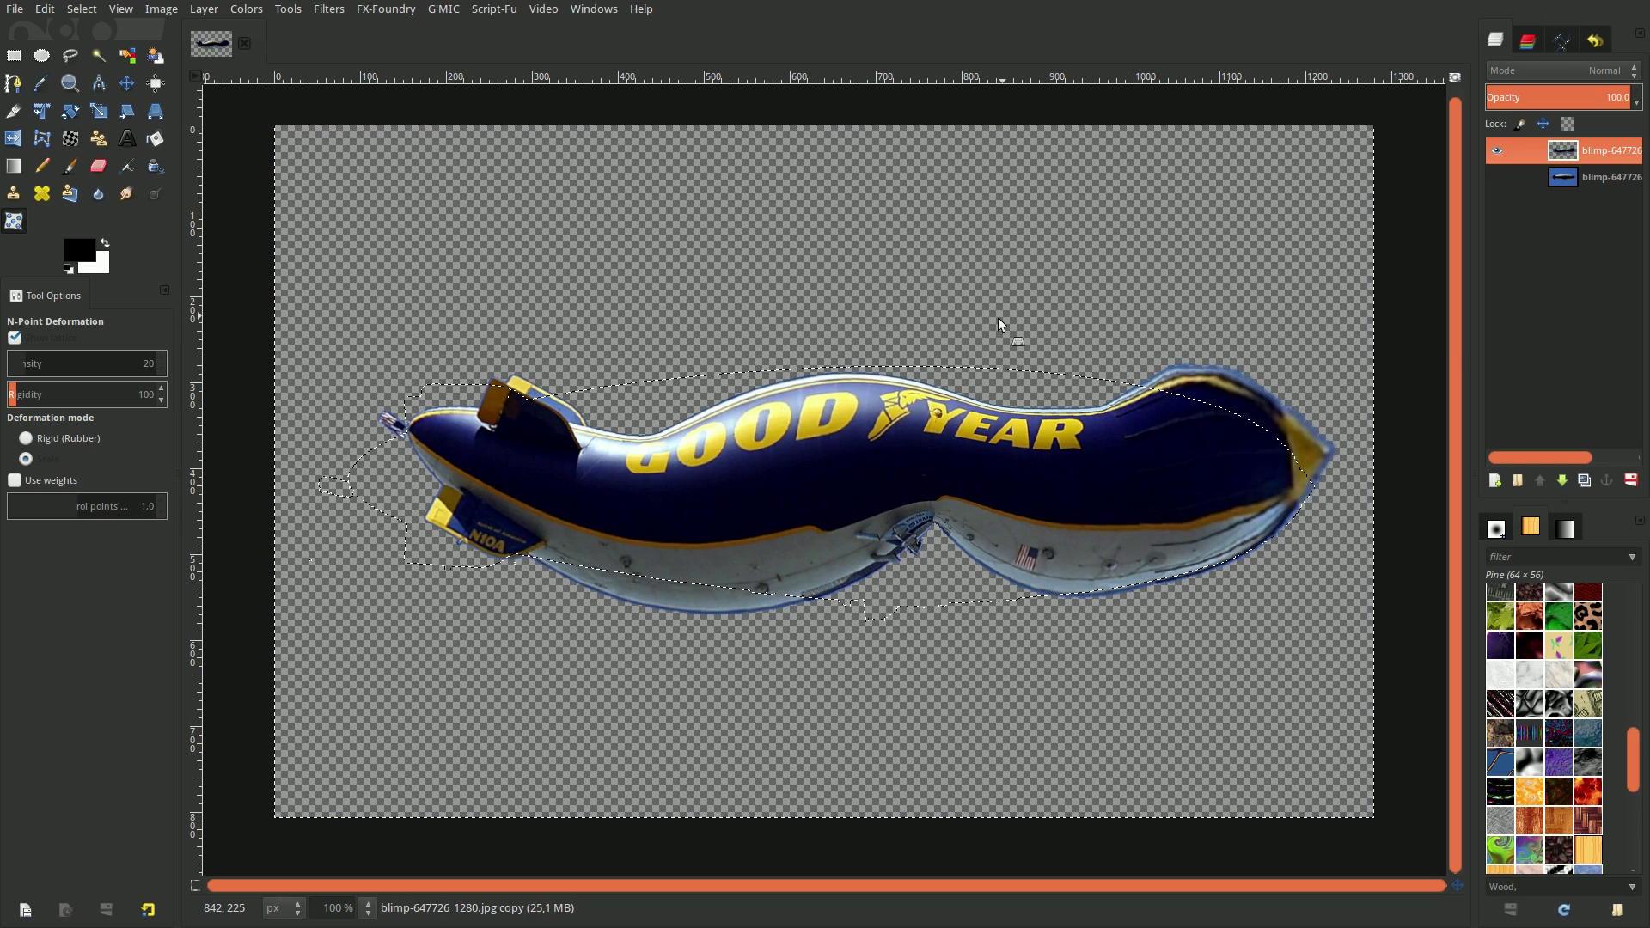
{"action": "left_click", "coordinate": [86, 8]}
{"action": "left_click", "coordinate": [95, 38]}
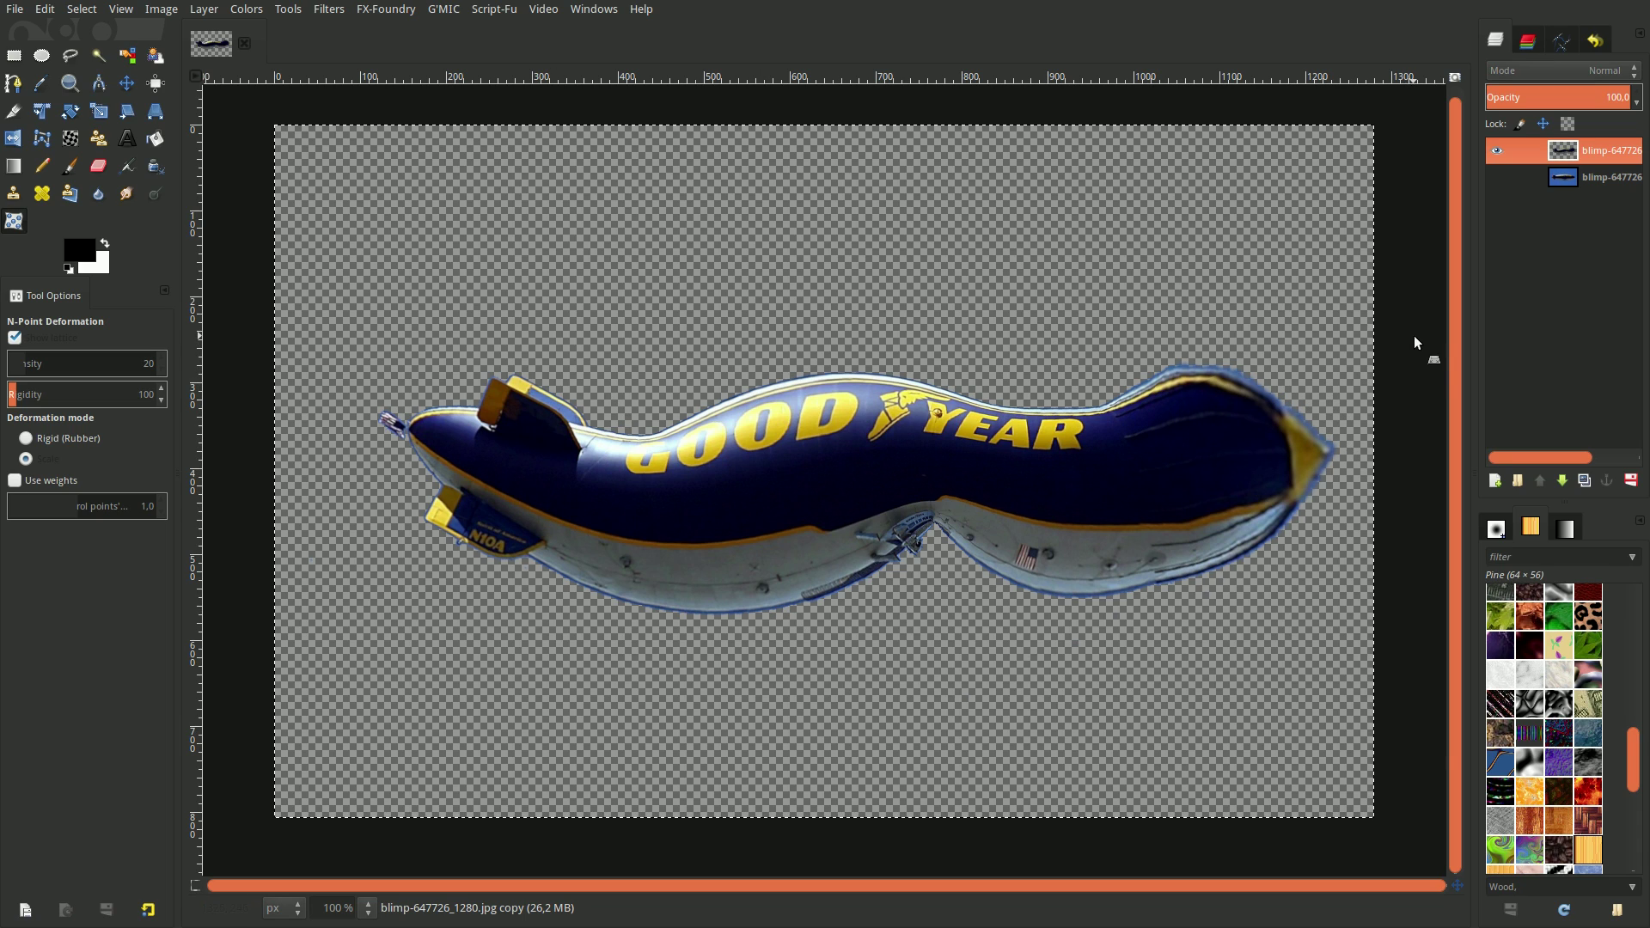
Undo the Select All, choose Select > None, and place a new control point at the blimp's centre
{"action": "left_click", "coordinate": [45, 11]}
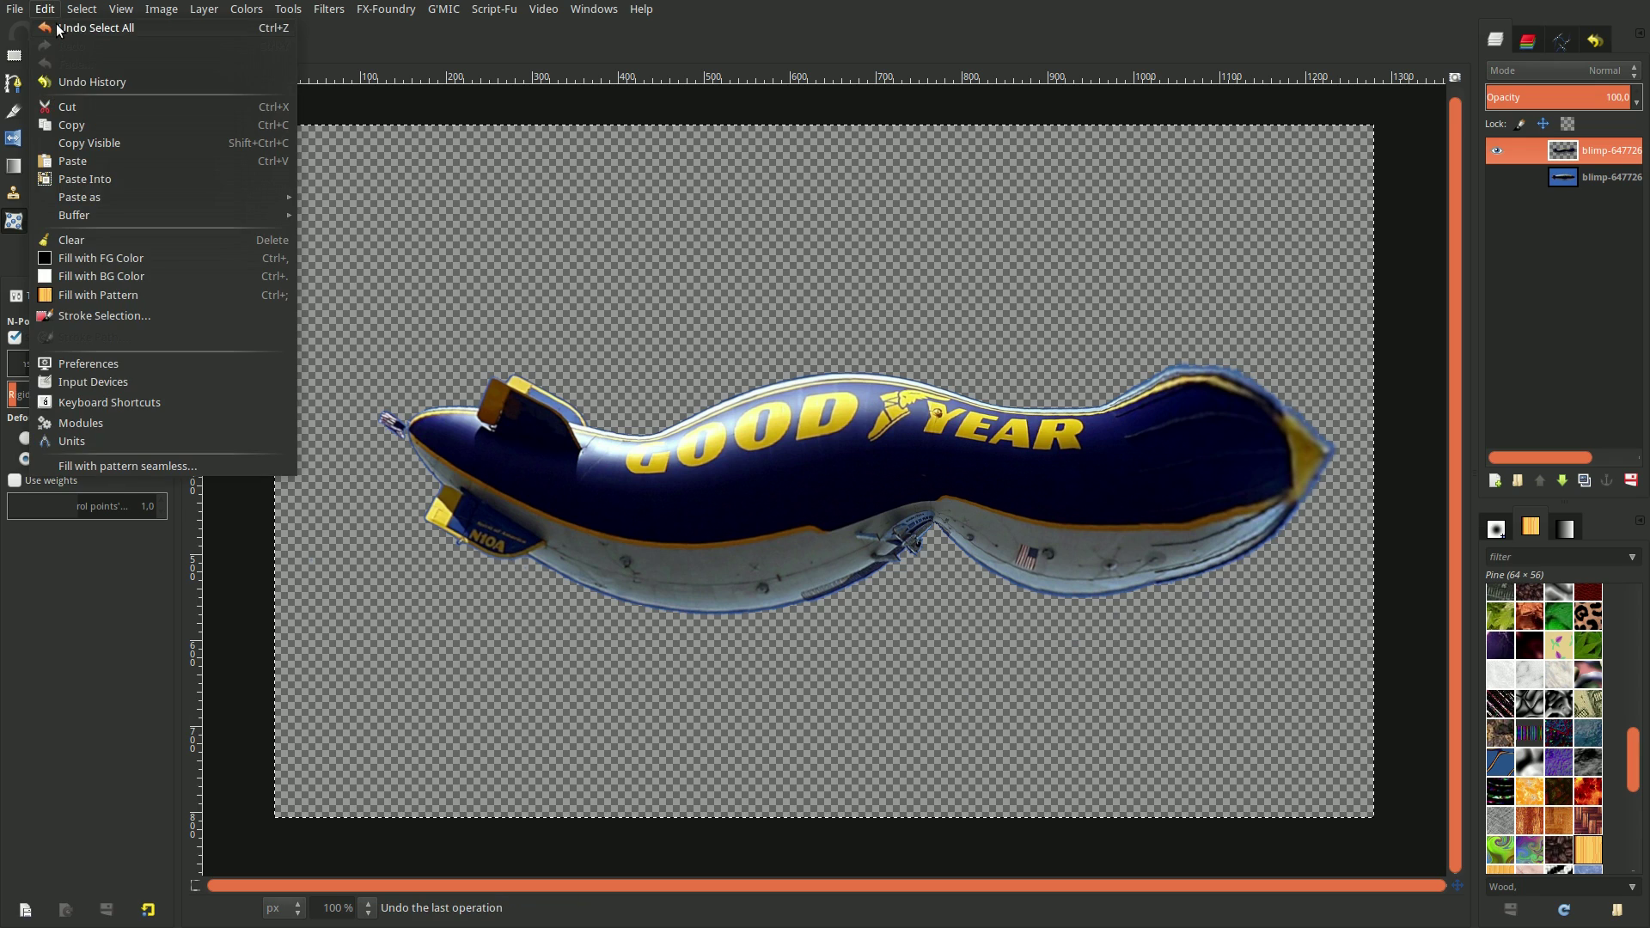
{"action": "left_click", "coordinate": [48, 11]}
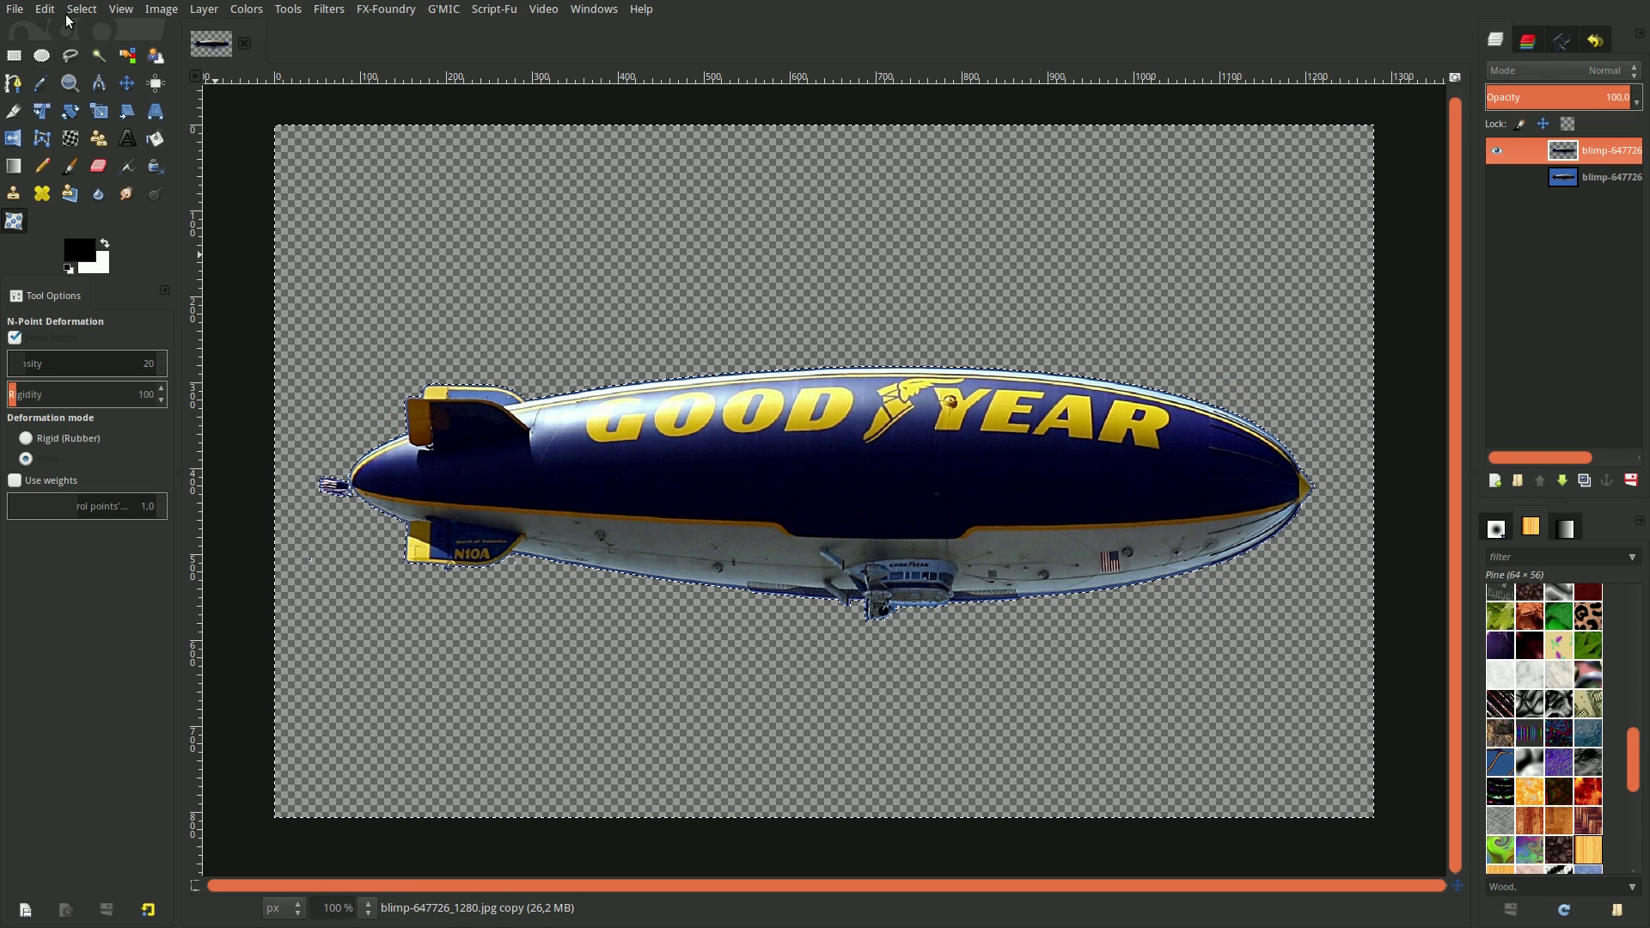
{"action": "left_click", "coordinate": [79, 9]}
{"action": "left_click", "coordinate": [90, 48]}
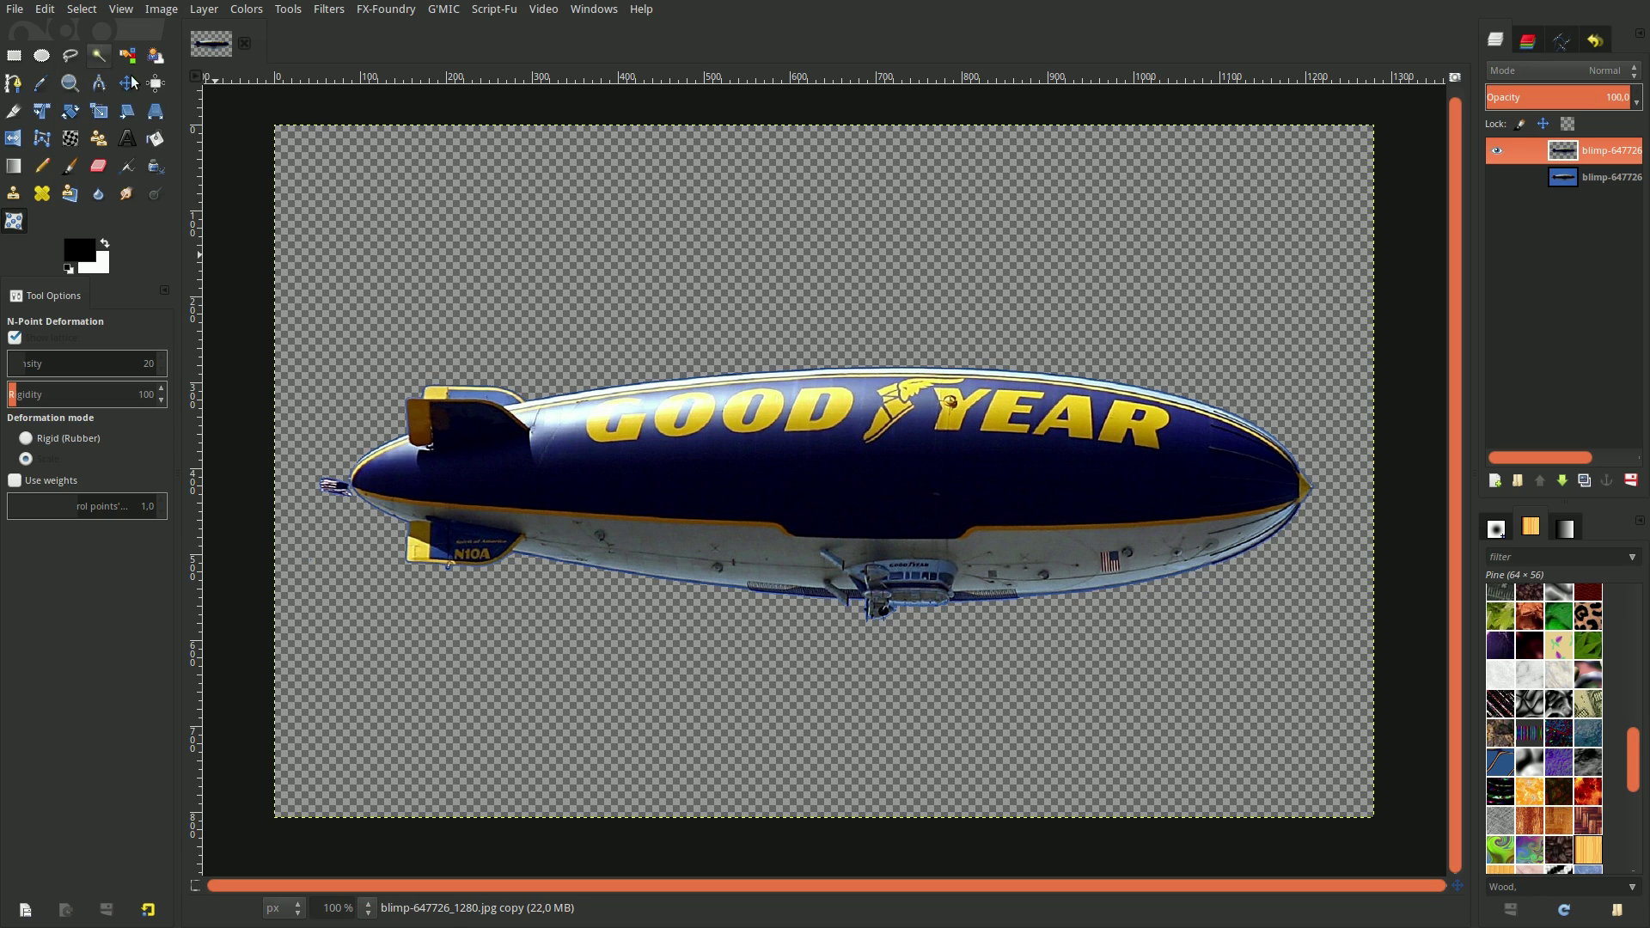
{"action": "left_click", "coordinate": [864, 484]}
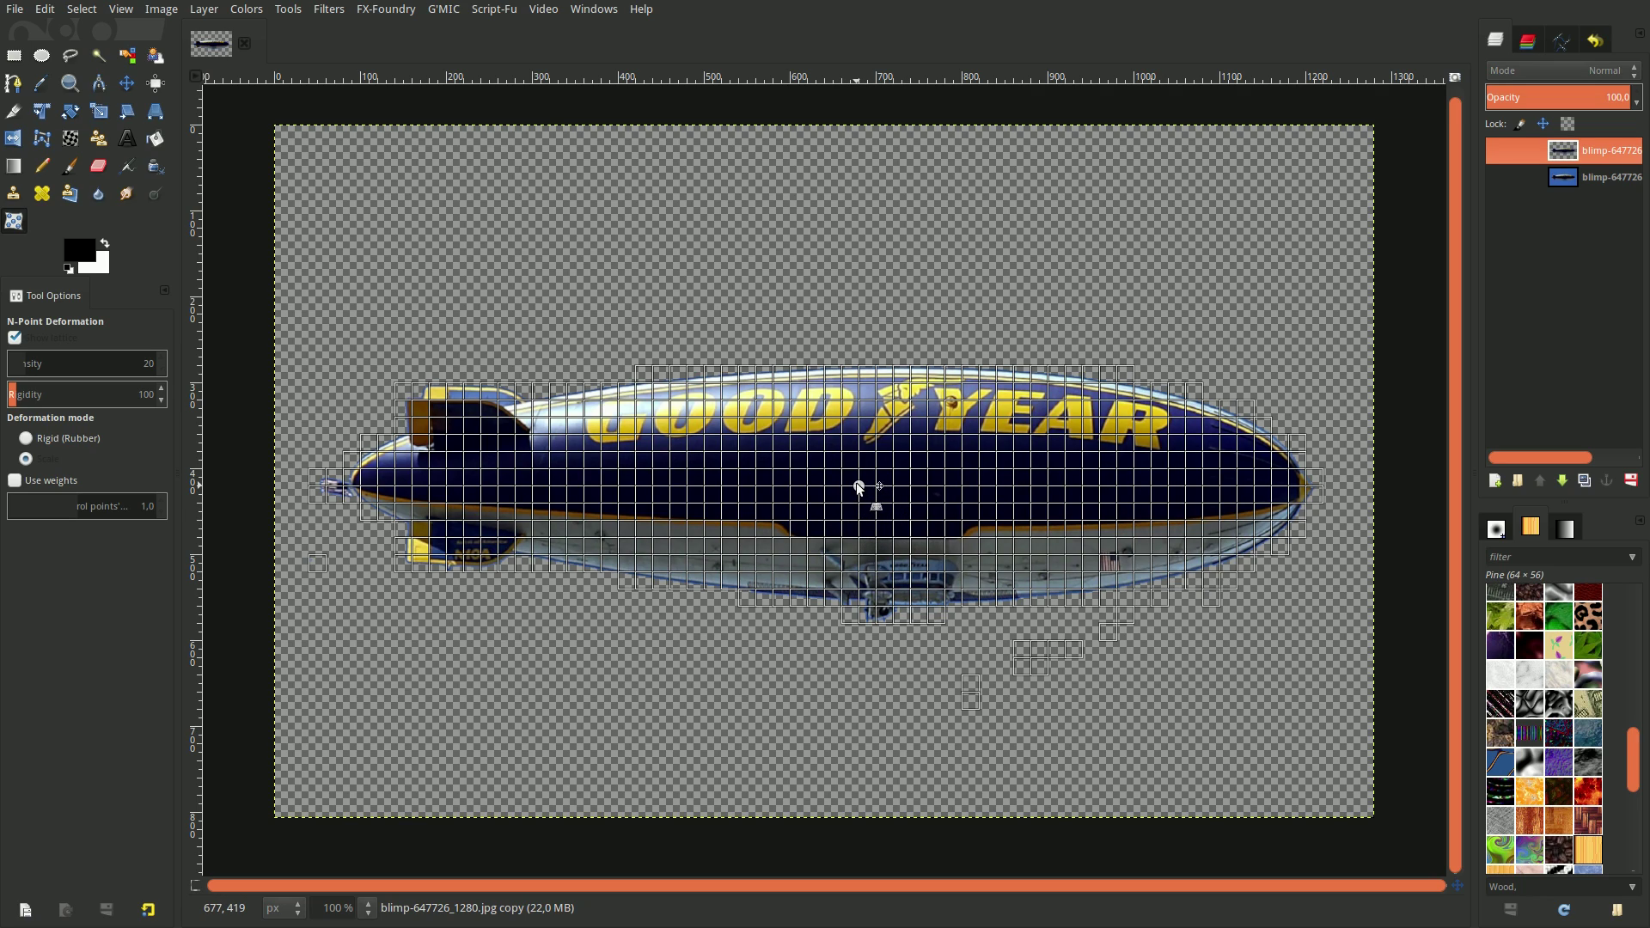
Lift the blimp's centre, nose end and upper tail fin upward with new control points
{"action": "left_click_drag", "start_coordinate": [858, 486], "coordinate": [861, 443]}
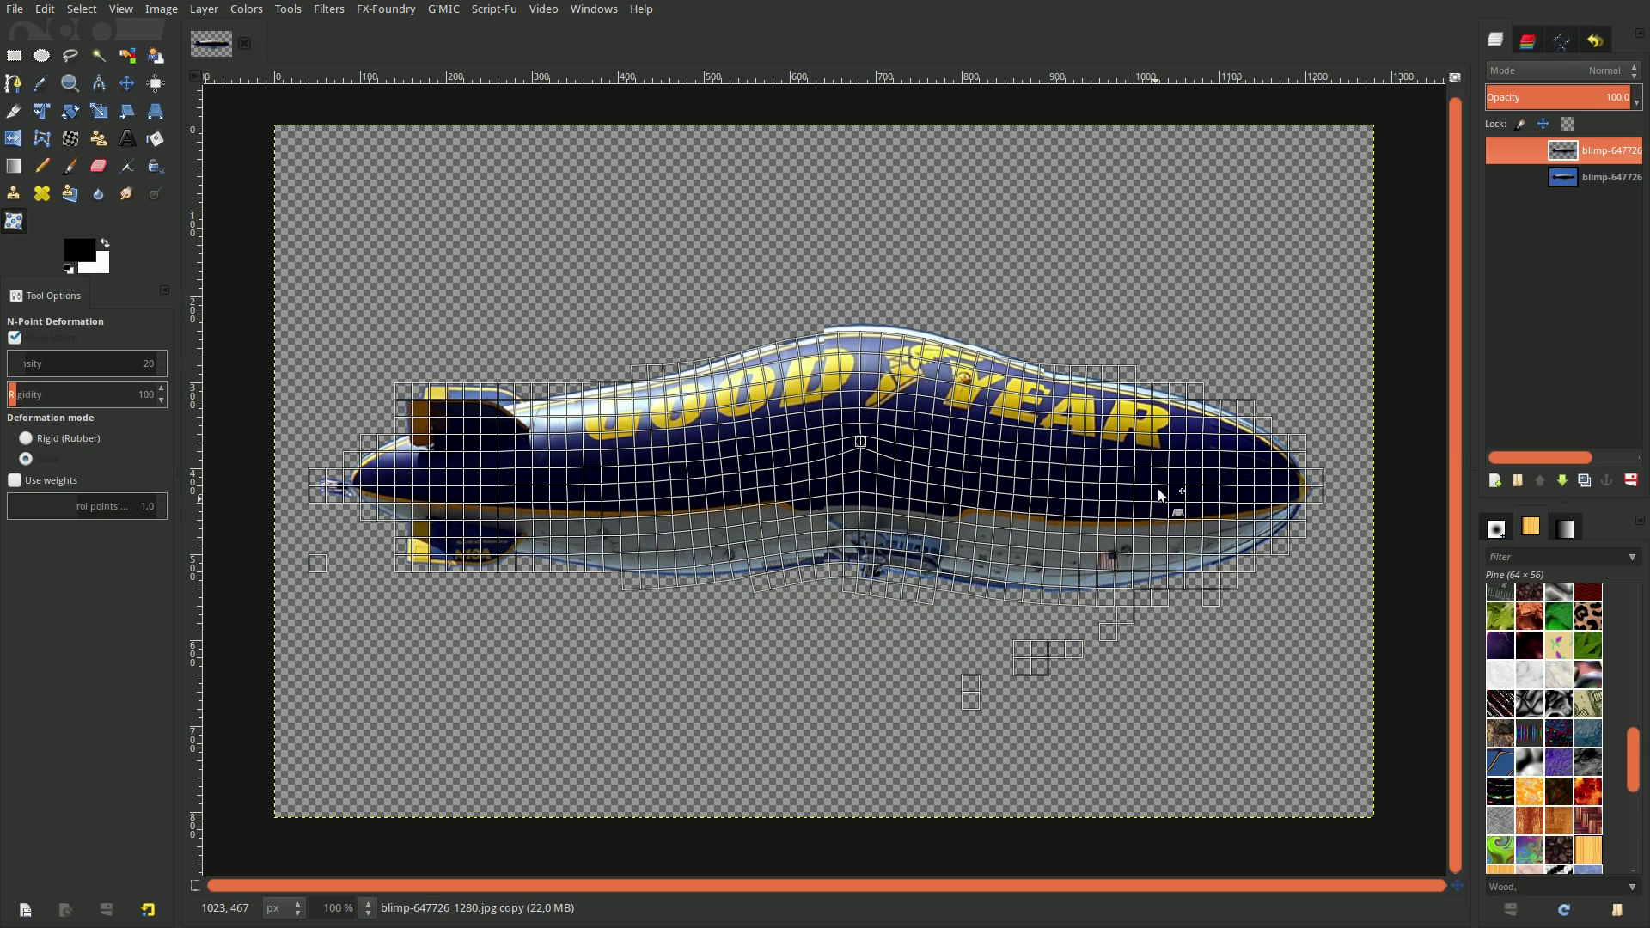
{"action": "left_click", "coordinate": [1220, 468]}
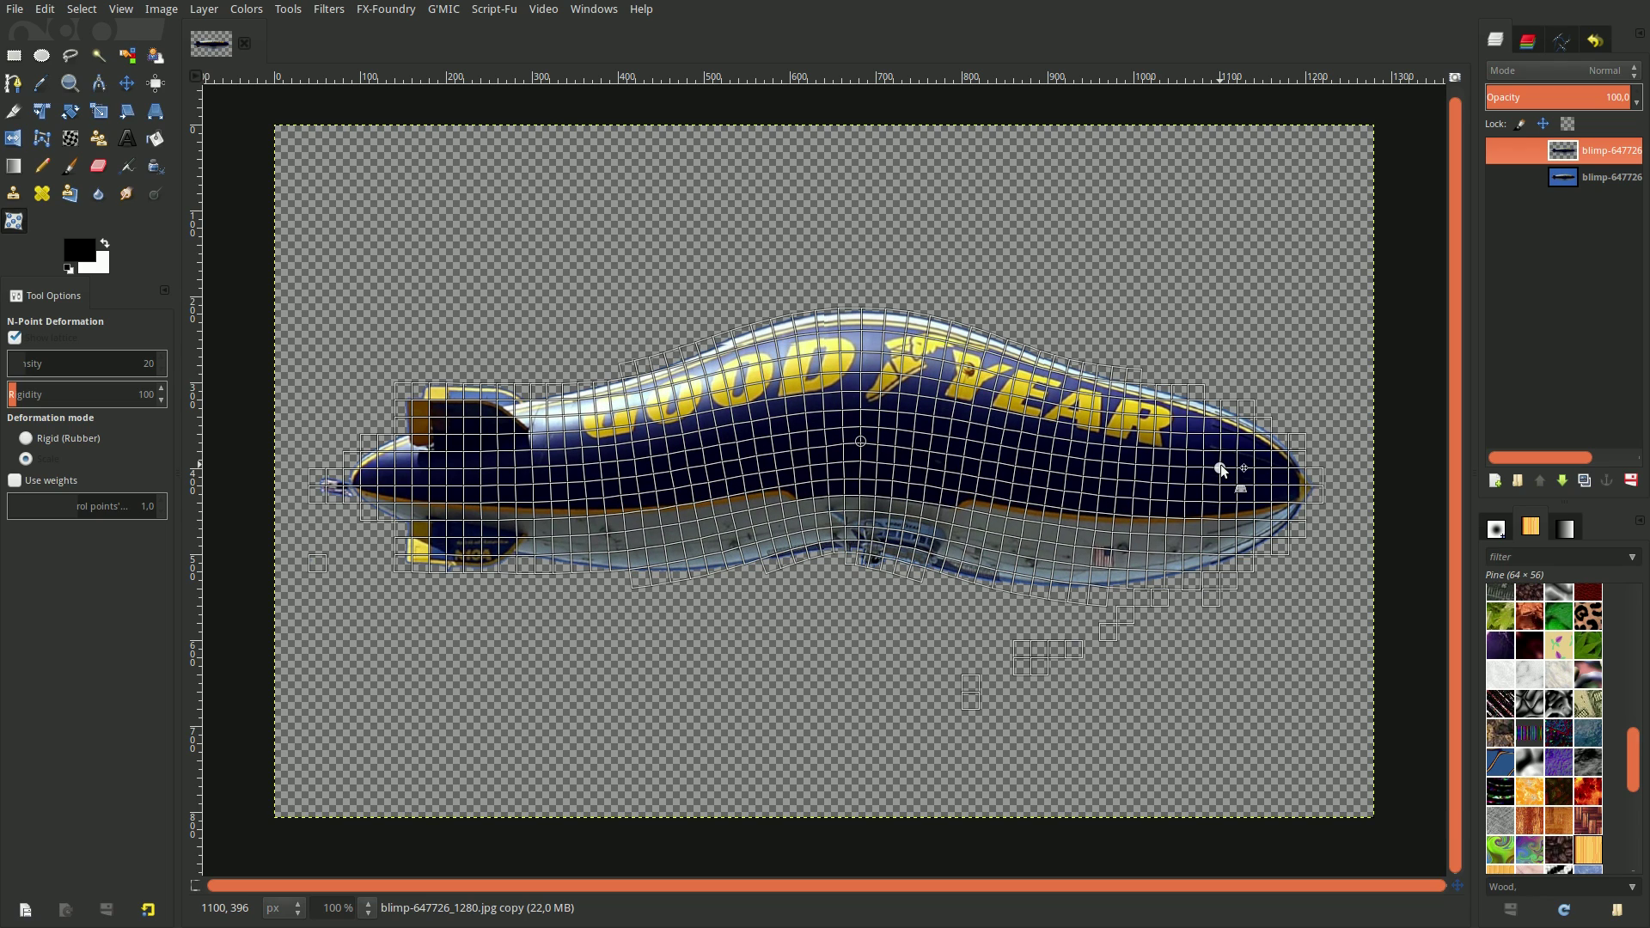
{"action": "left_click_drag", "start_coordinate": [1221, 469], "coordinate": [1239, 392]}
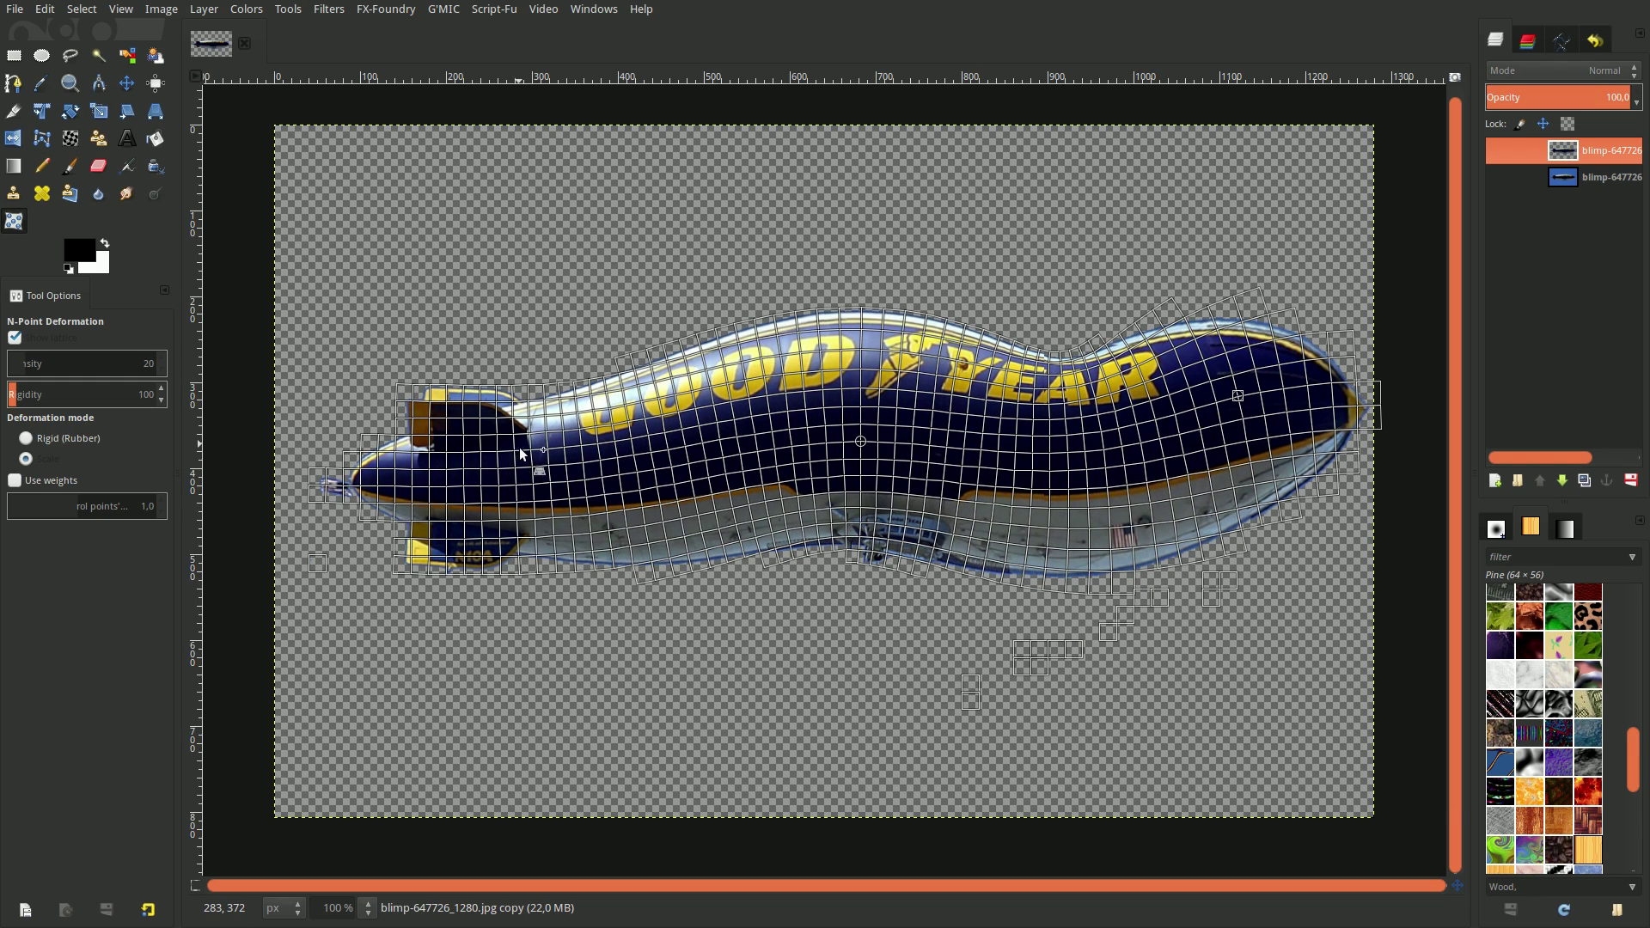
{"action": "left_click", "coordinate": [447, 436]}
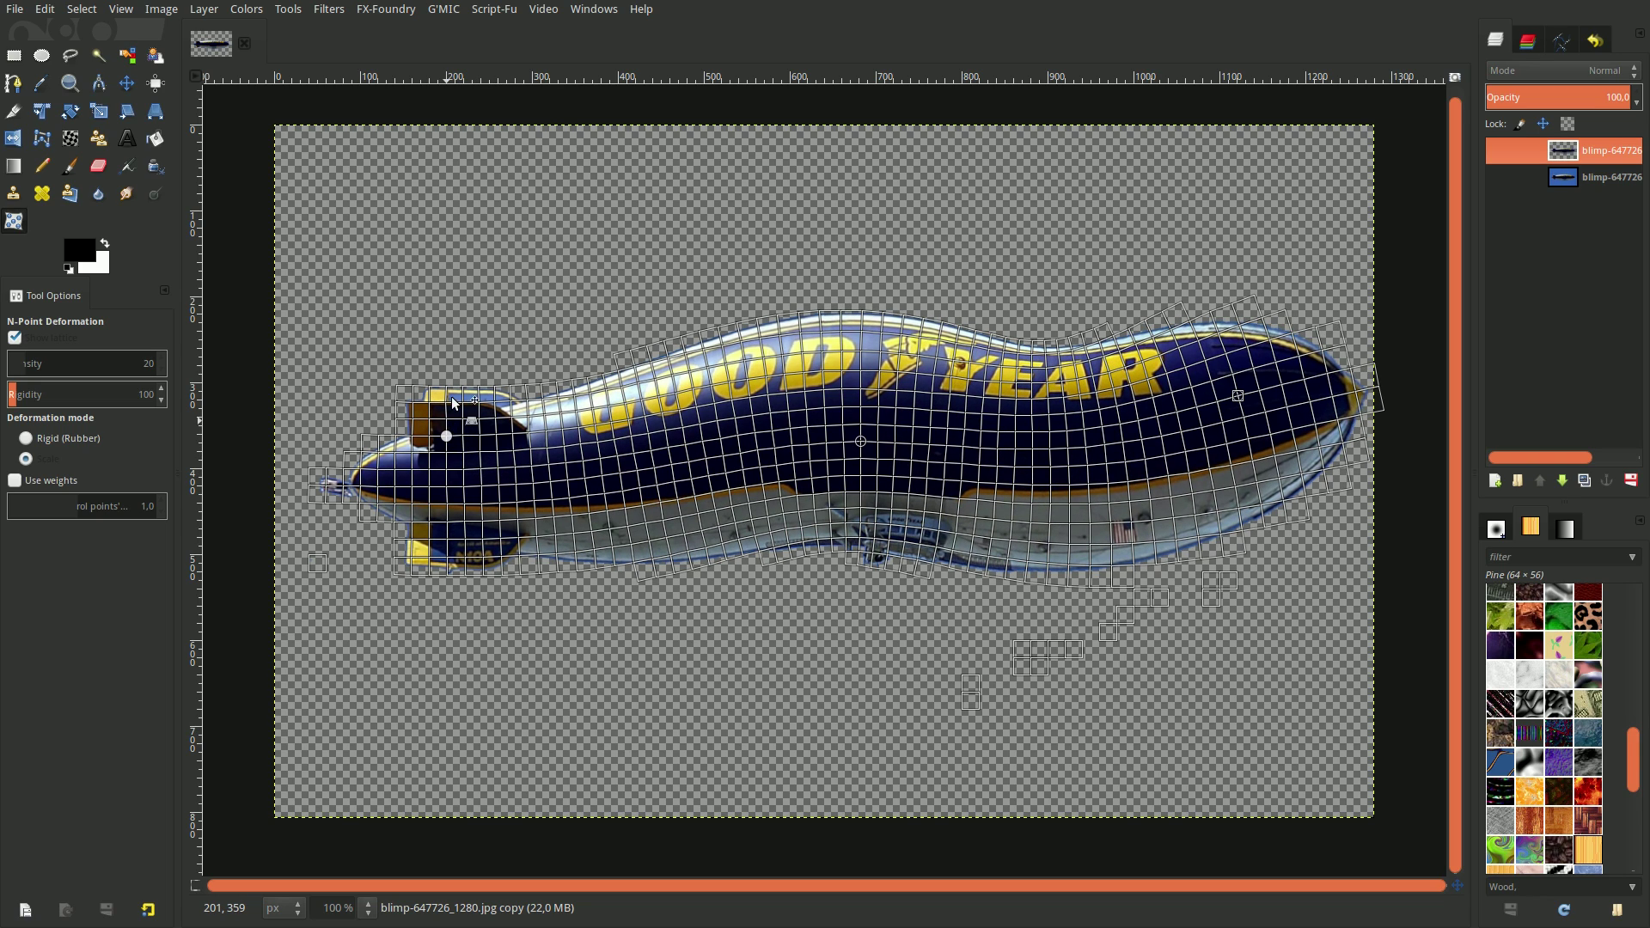
{"action": "left_click_drag", "start_coordinate": [447, 436], "coordinate": [454, 366]}
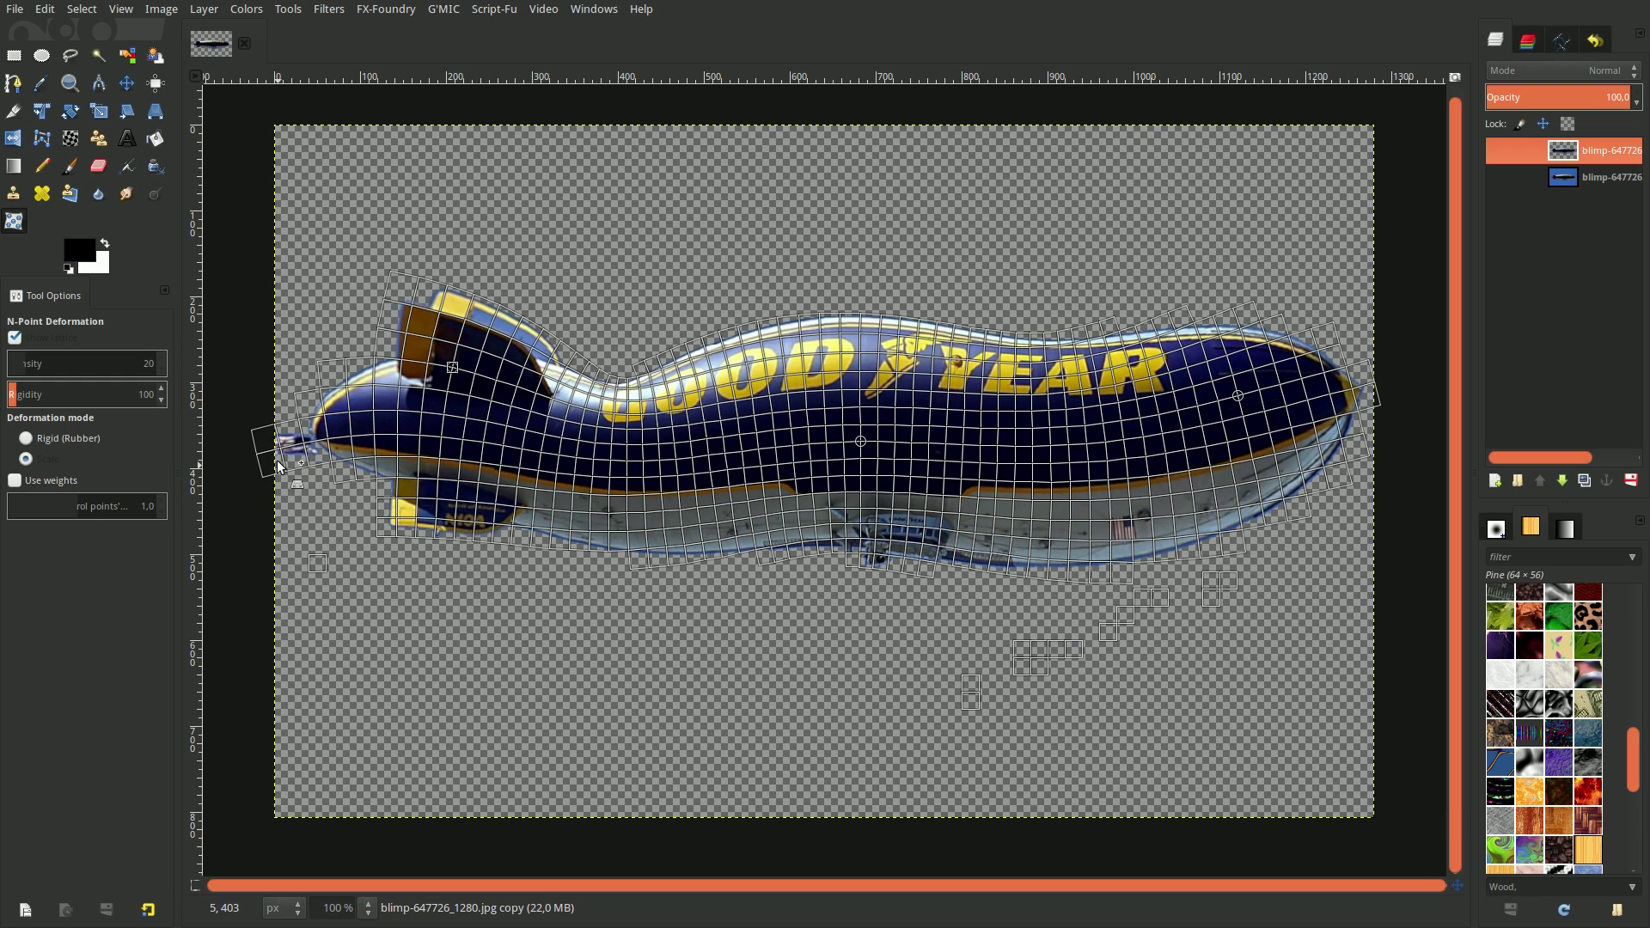
Pull the tail tip down, raise the middle, lower the gondola hull, and commit the deformation
{"action": "left_click", "coordinate": [328, 453]}
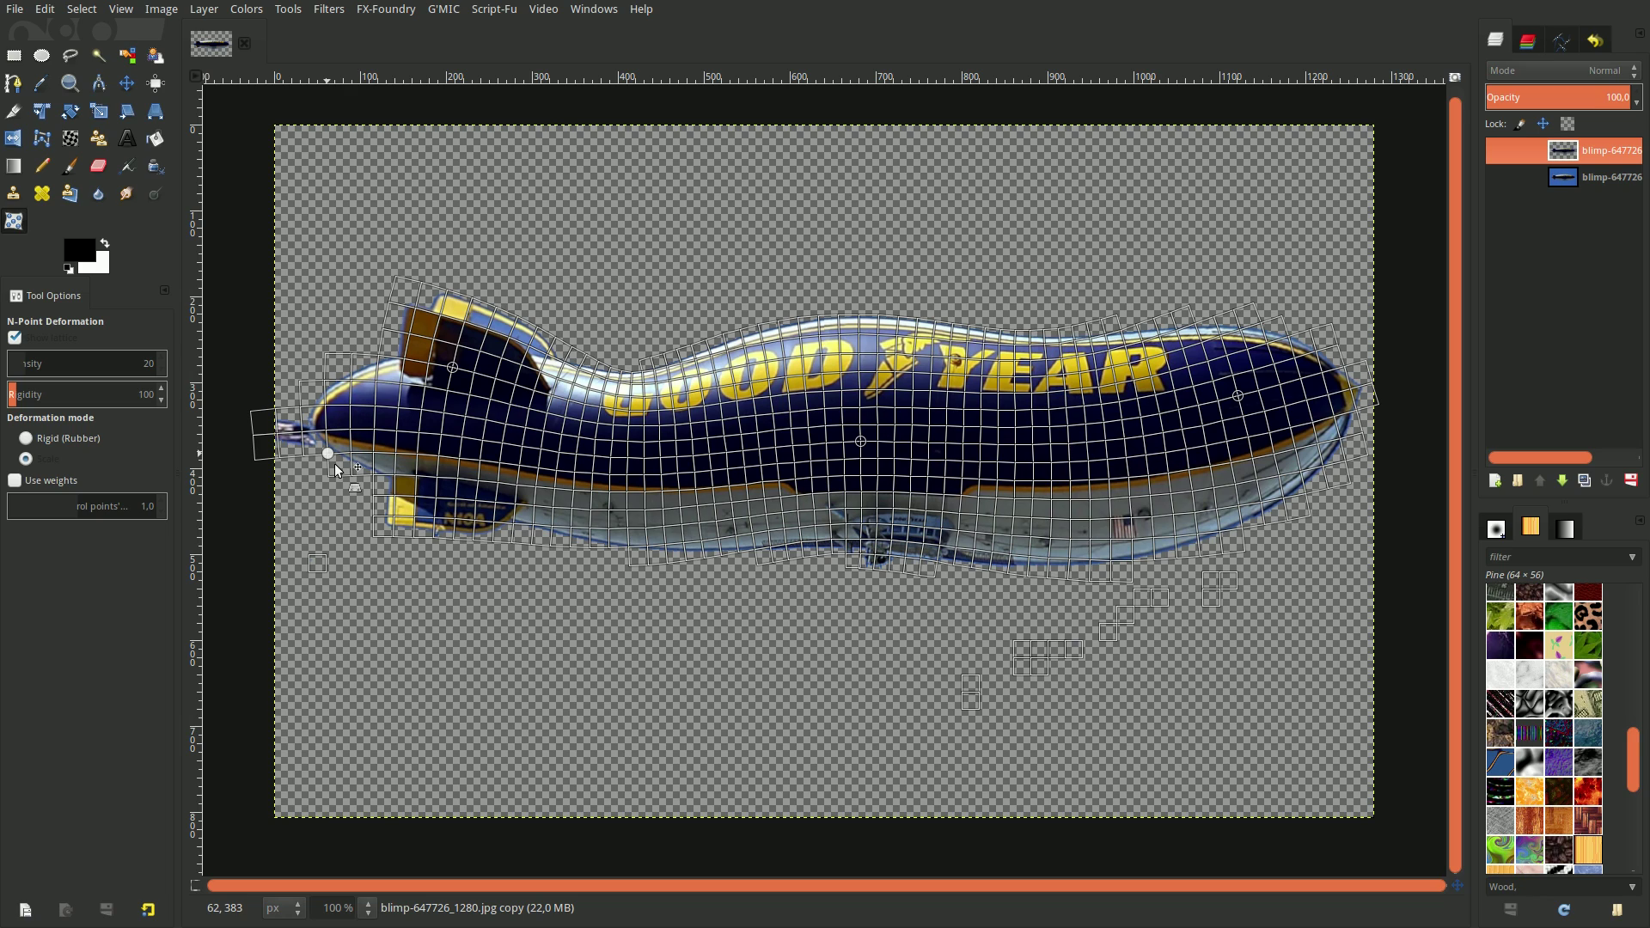
{"action": "left_click_drag", "start_coordinate": [328, 453], "coordinate": [340, 467]}
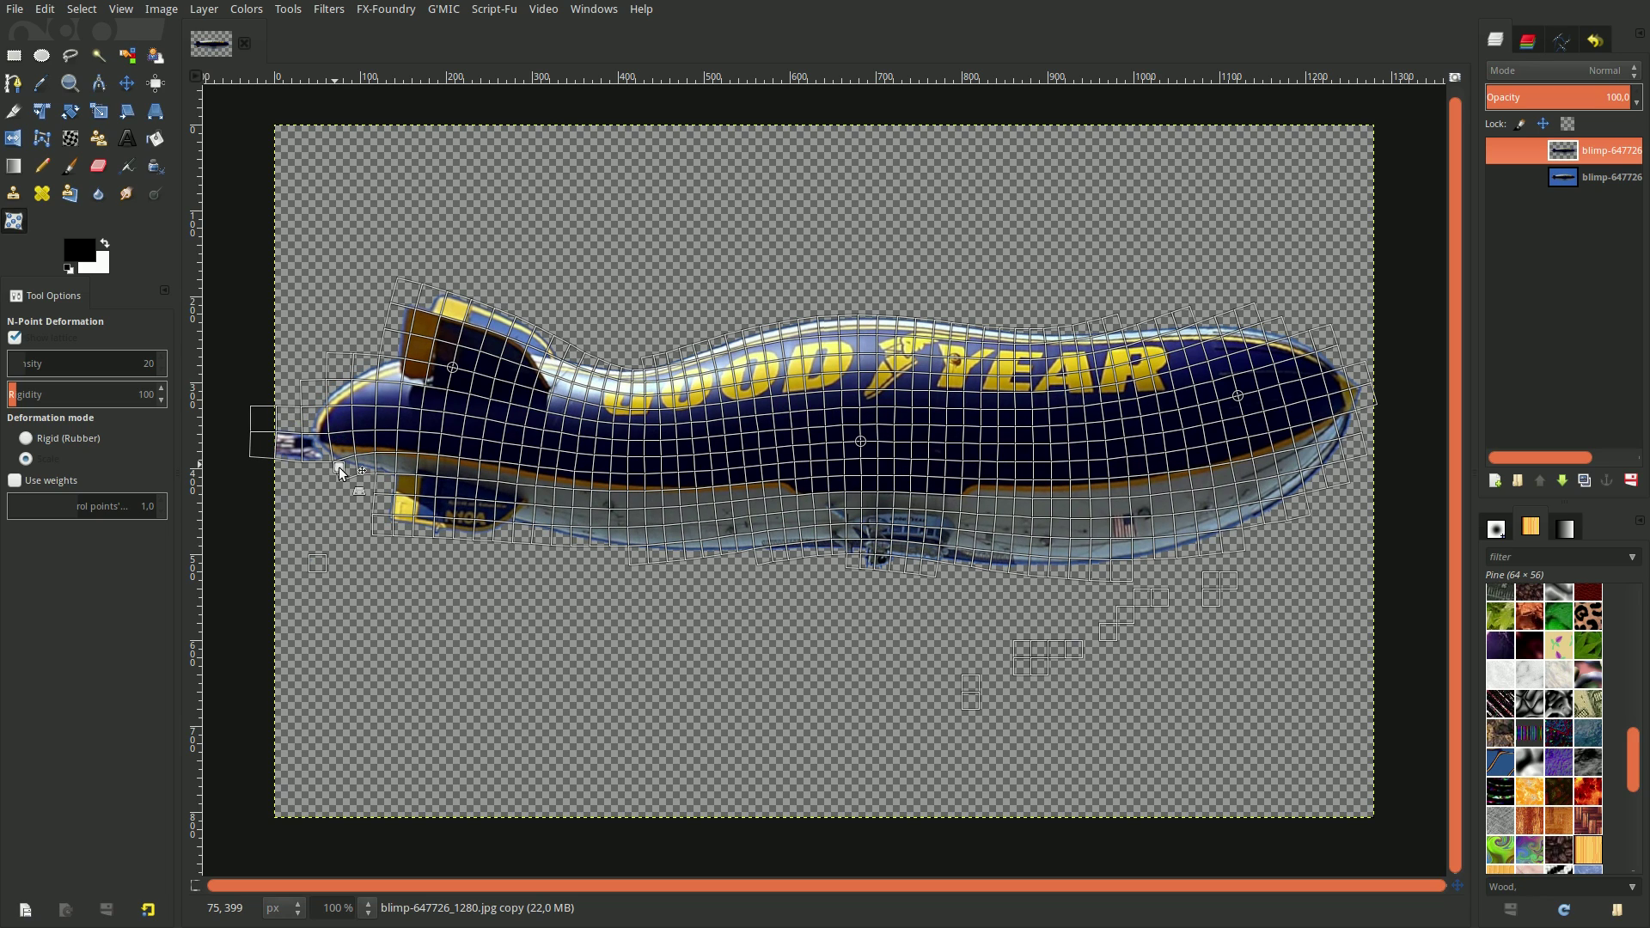
{"action": "left_click_drag", "start_coordinate": [339, 469], "coordinate": [350, 478]}
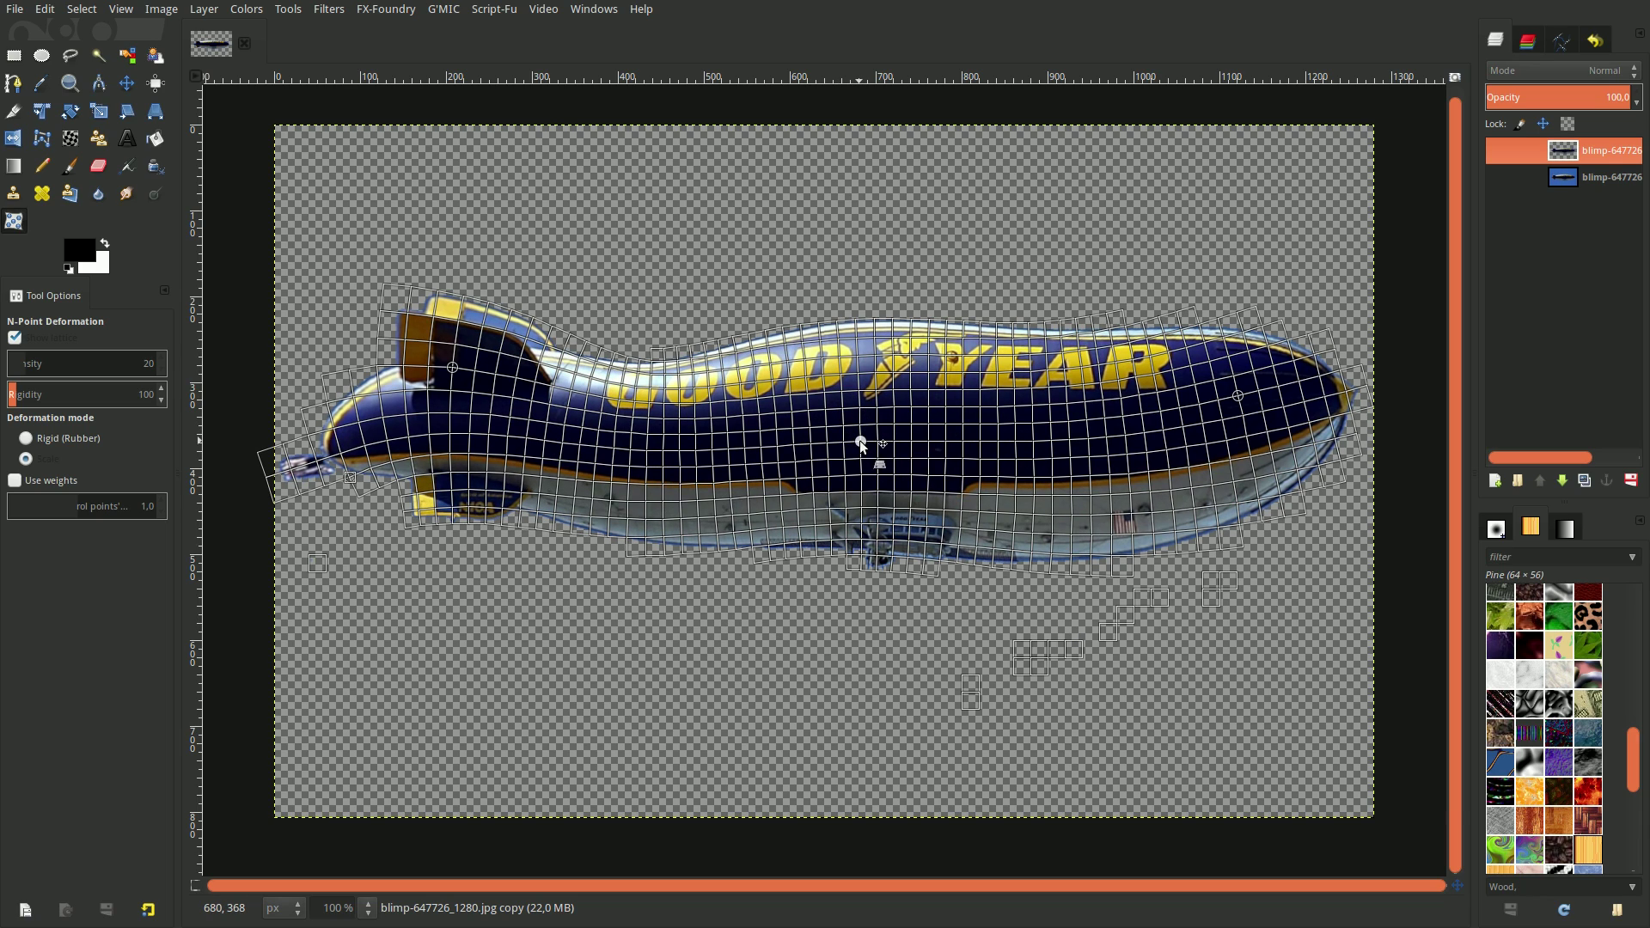
{"action": "left_click_drag", "start_coordinate": [860, 440], "coordinate": [859, 397]}
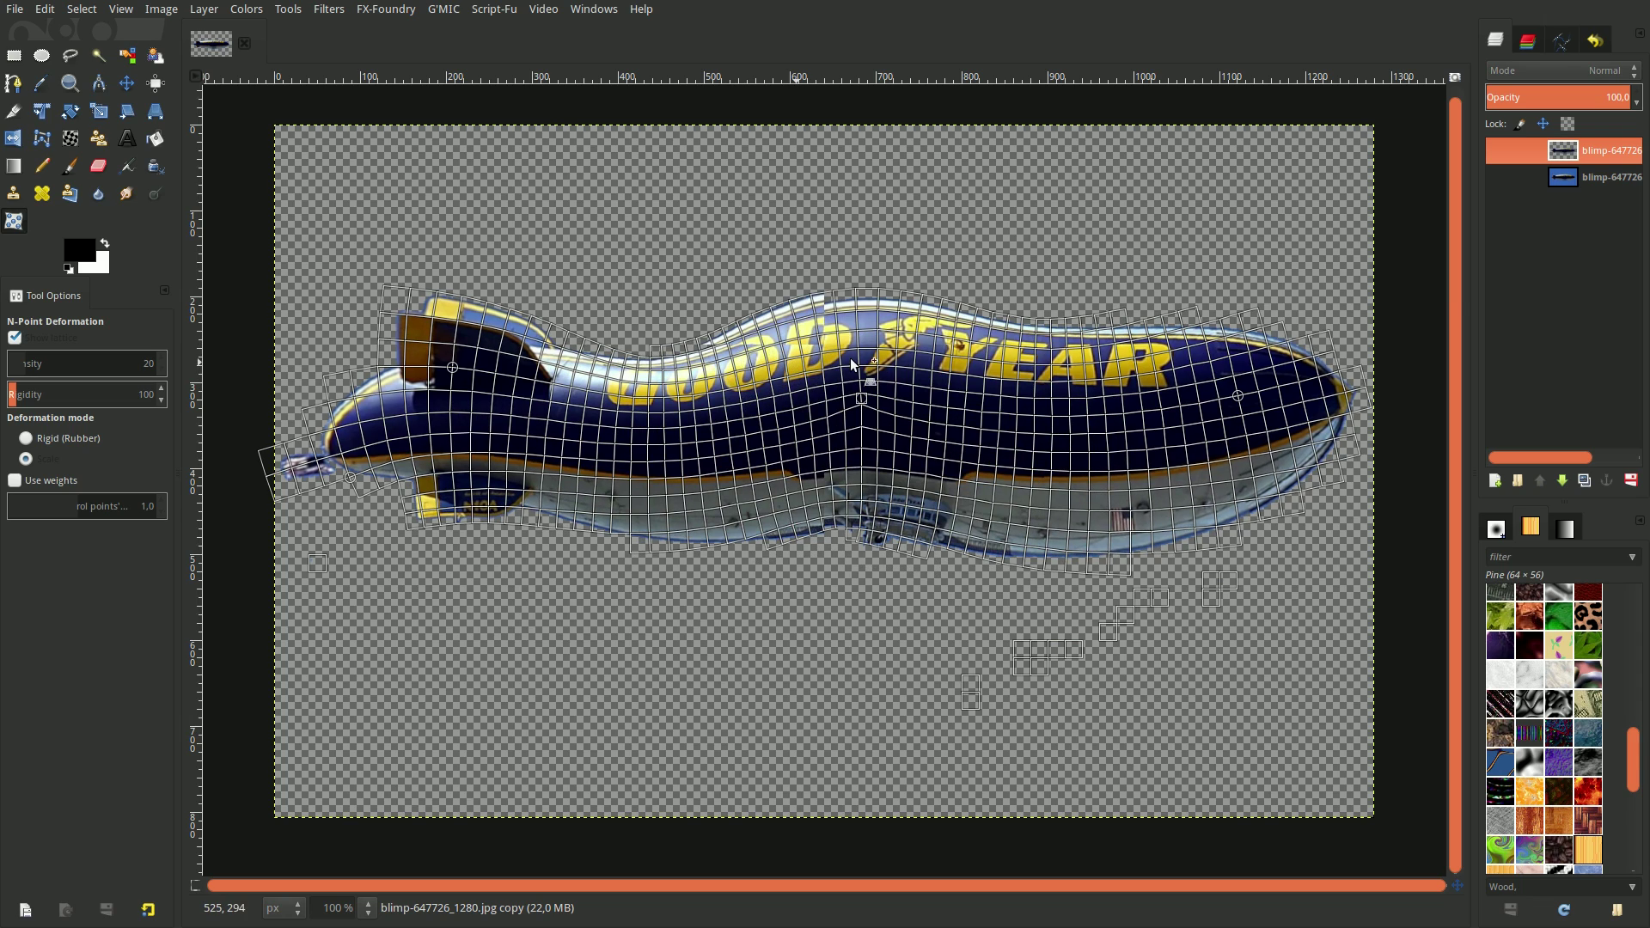
{"action": "mouse_move", "coordinate": [871, 496]}
{"action": "left_mouse_down"}
{"action": "mouse_move", "coordinate": [866, 521]}
{"action": "mouse_move", "coordinate": [857, 497]}
{"action": "left_mouse_up"}
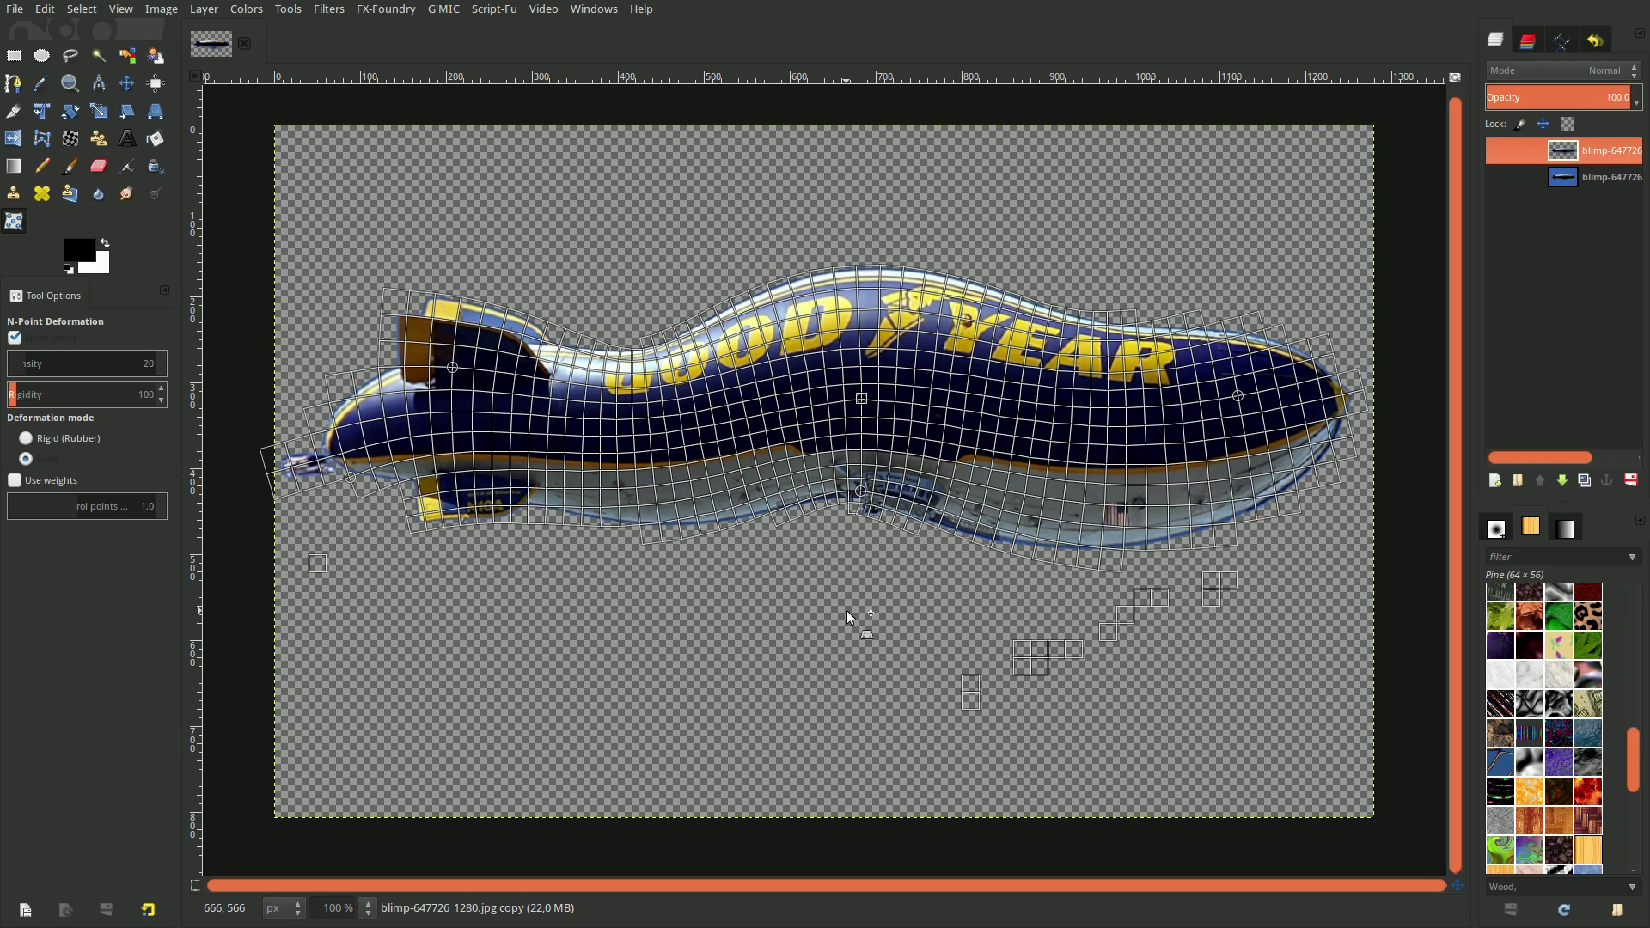
{"action": "key", "text": "Return"}
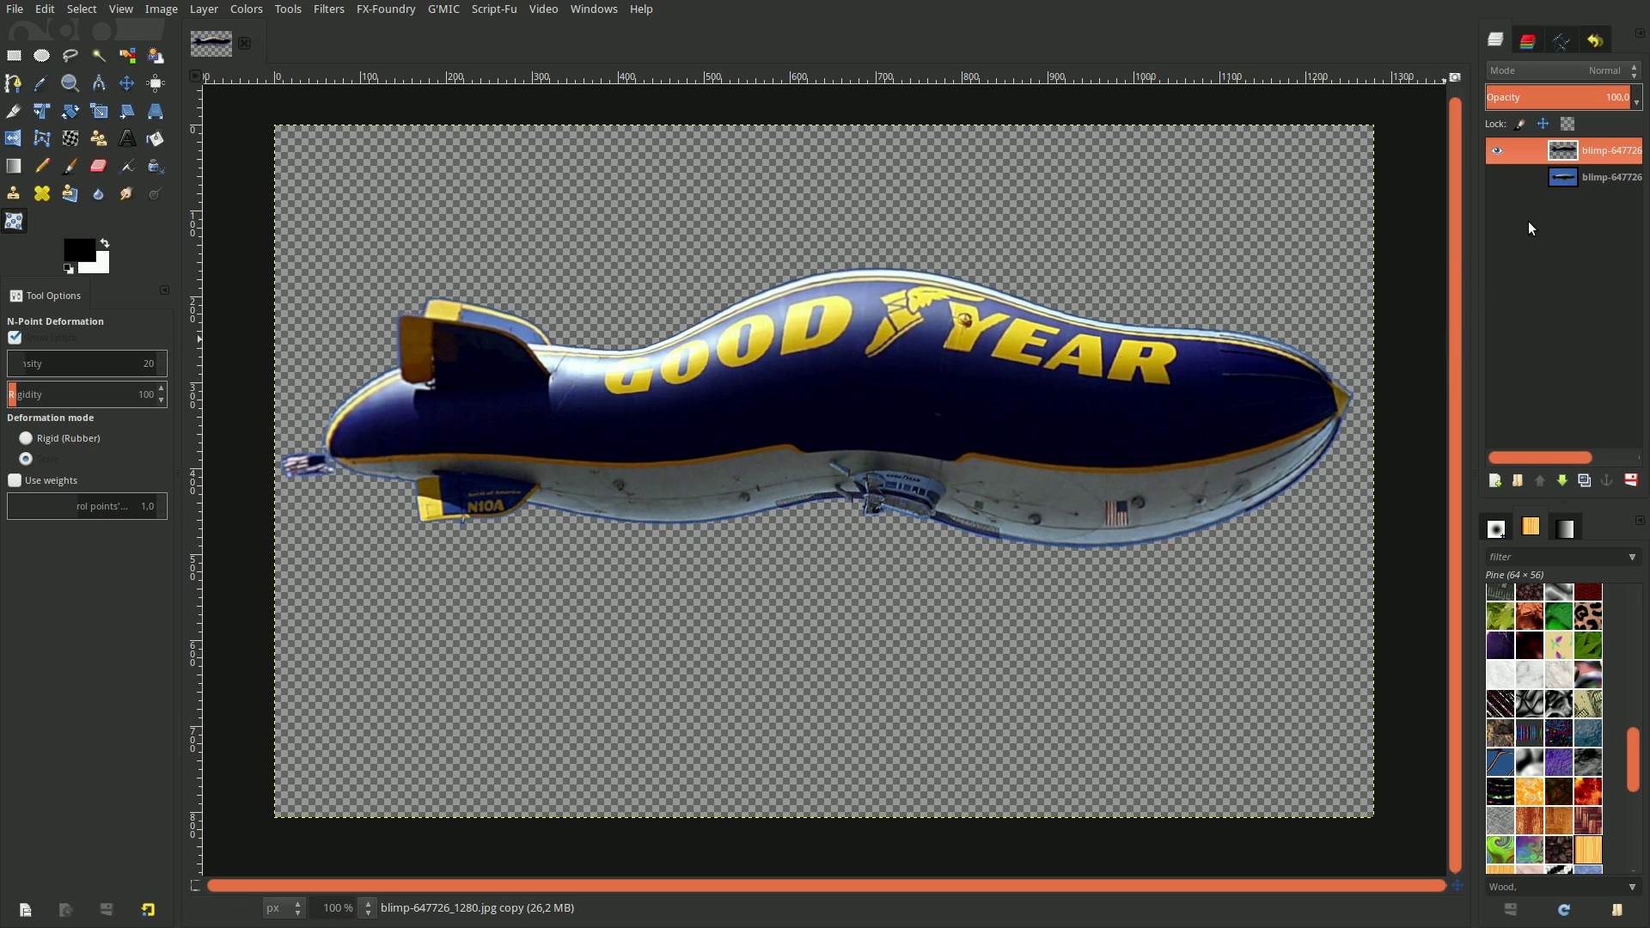
Show the original blimp layer, hide the warped copy, and make the original layer active
{"action": "left_click", "coordinate": [1496, 177]}
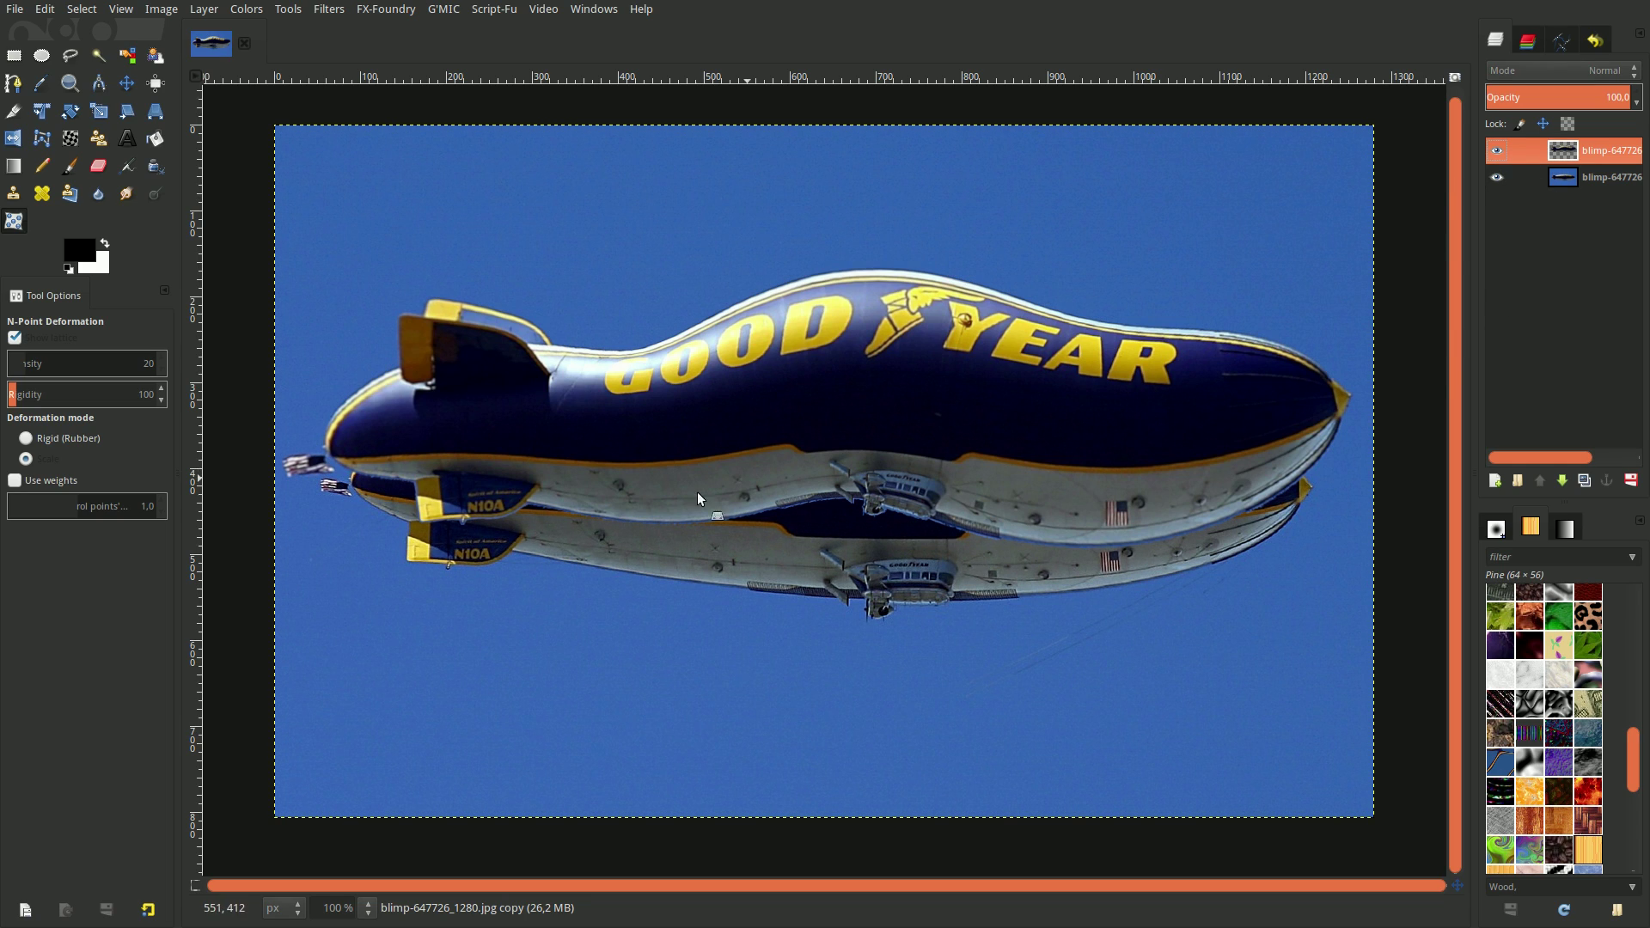
{"action": "left_click", "coordinate": [1497, 148]}
{"action": "left_click", "coordinate": [1497, 150]}
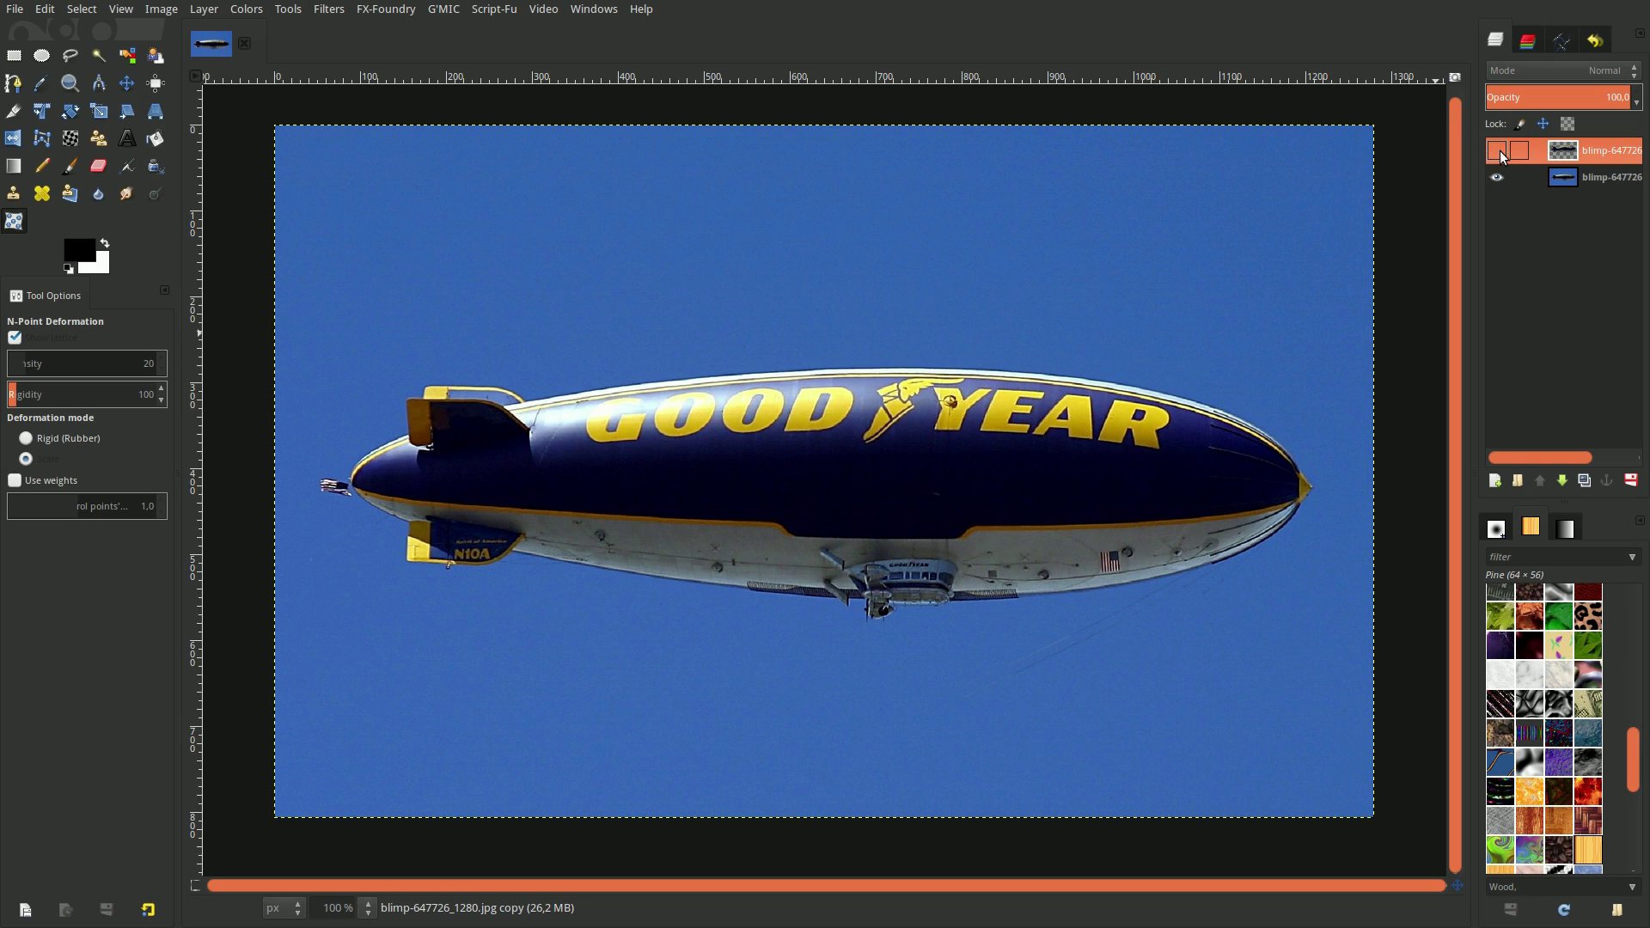
{"action": "left_click", "coordinate": [1562, 181]}
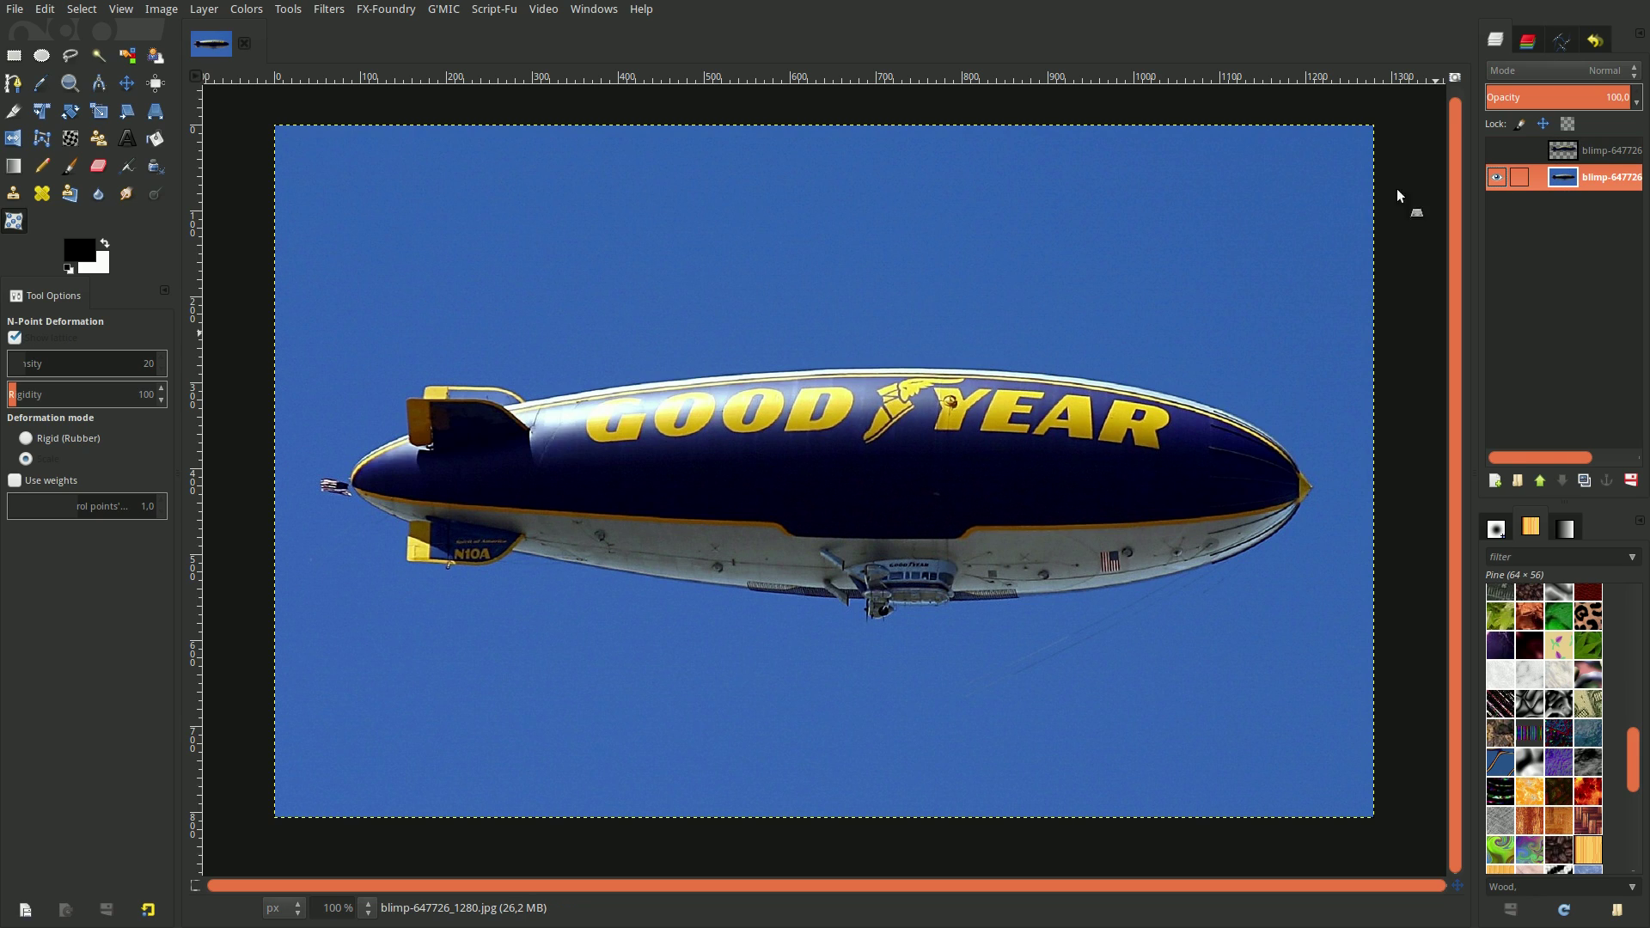
Sample the sky blue with the Color Picker and add a new transparent layer
{"action": "left_click", "coordinate": [43, 83]}
{"action": "left_click", "coordinate": [748, 266]}
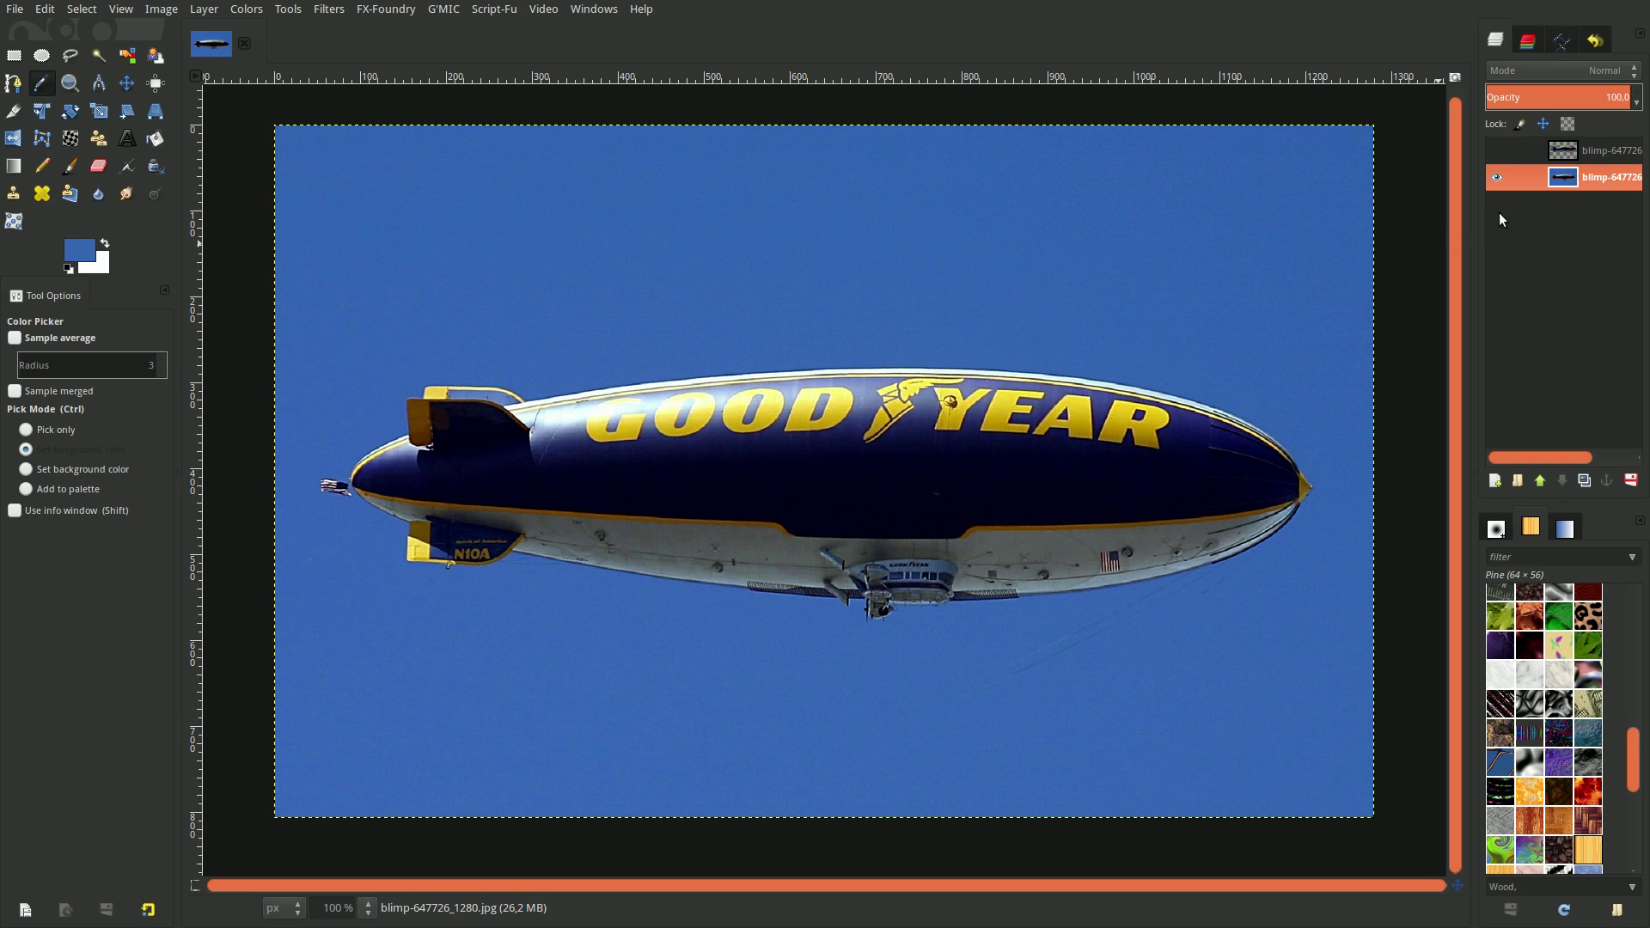
{"action": "left_click", "coordinate": [1494, 488]}
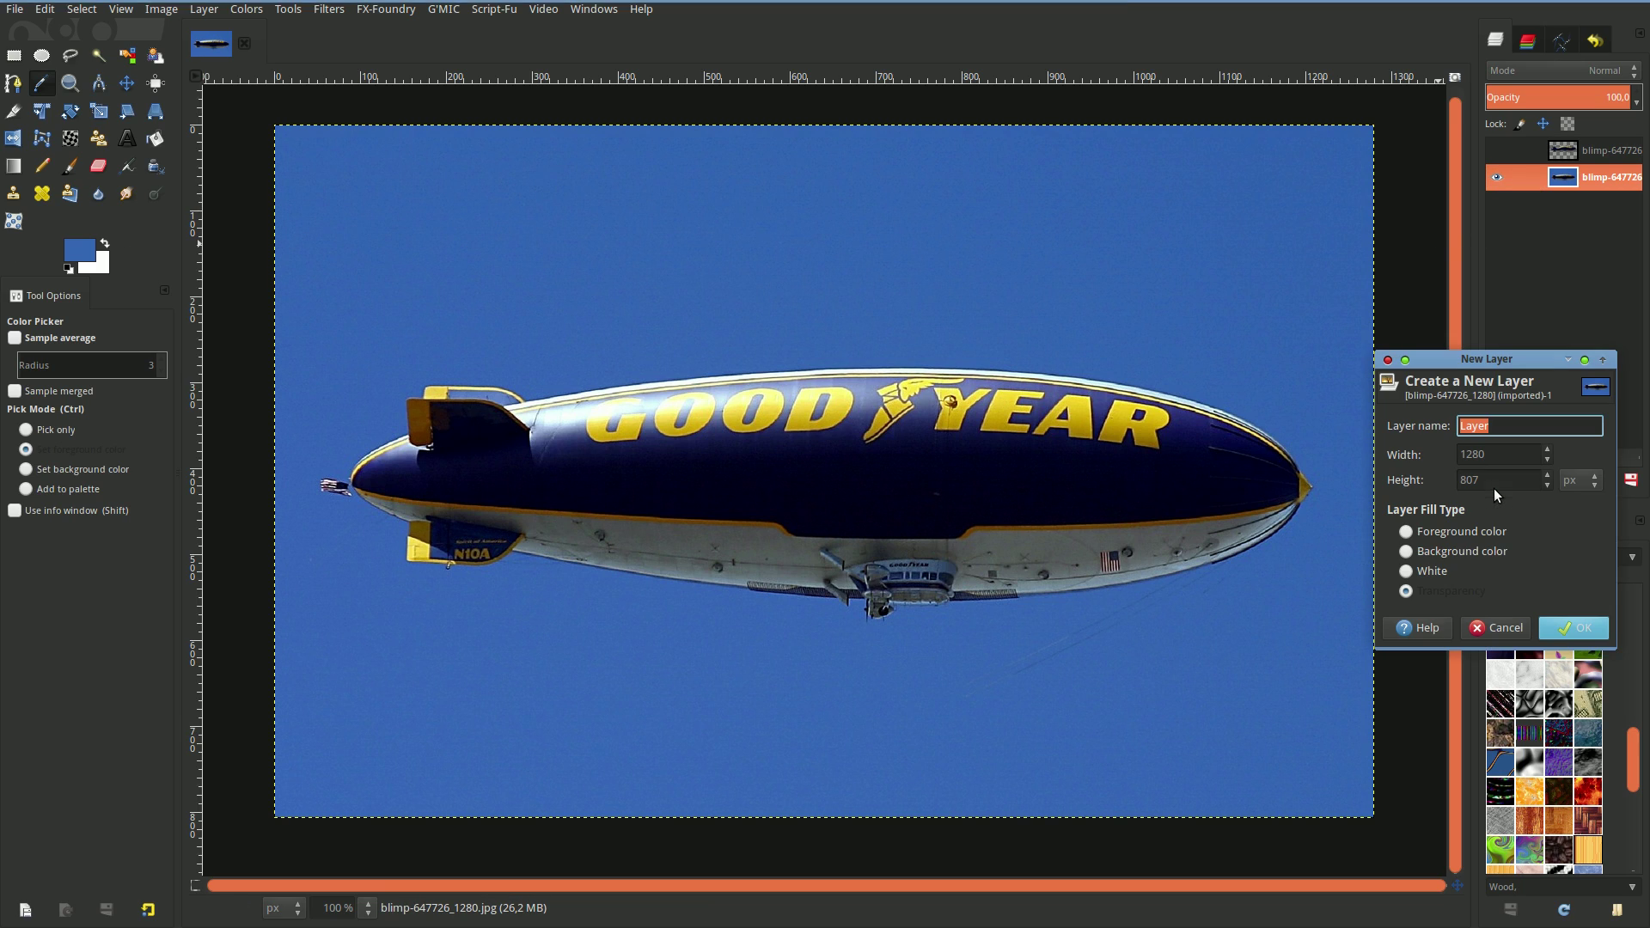
{"action": "left_click", "coordinate": [1576, 626]}
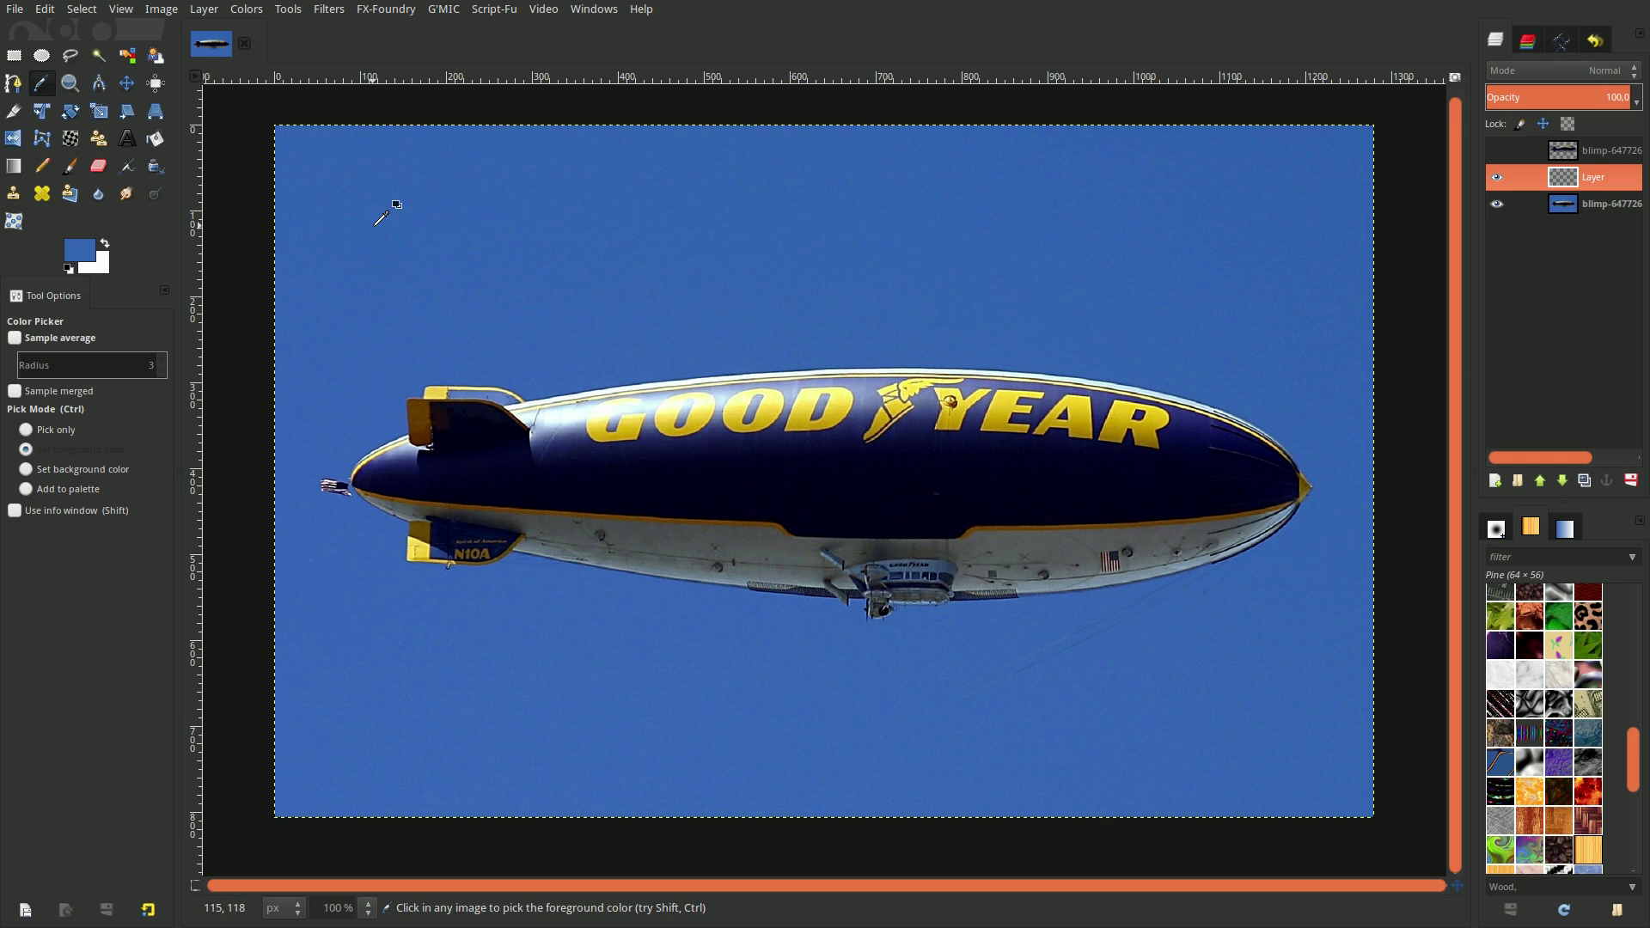
Fill the new layer with the sampled blue and re-show the warped blimp layer as active
{"action": "left_click_drag", "start_coordinate": [80, 253], "coordinate": [535, 298]}
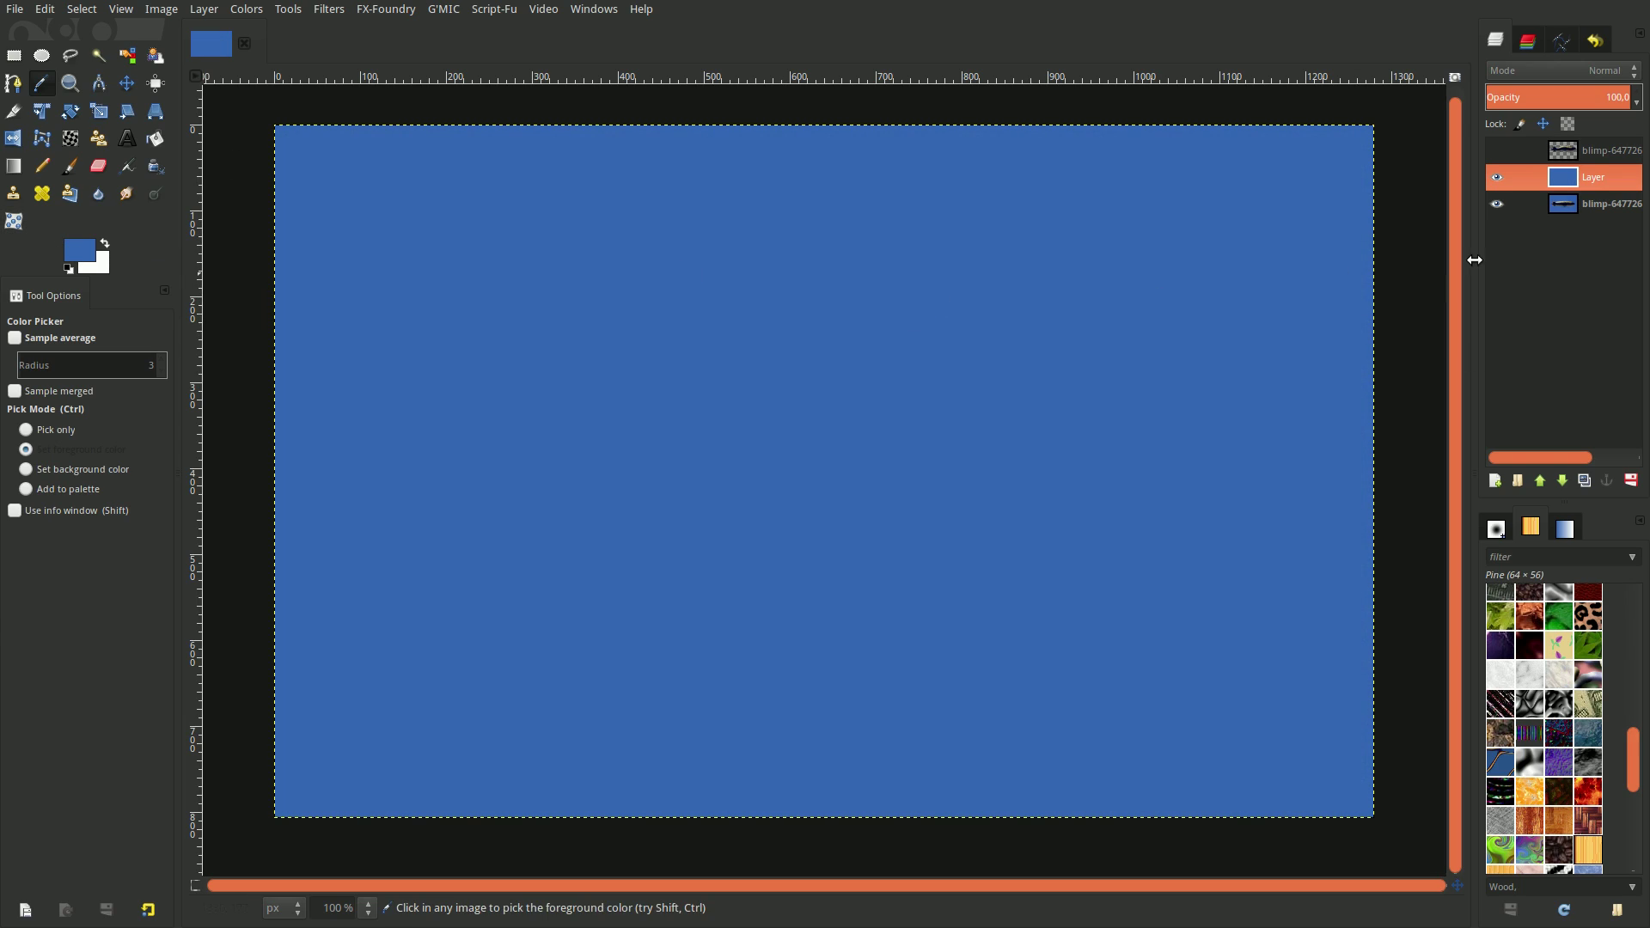
{"action": "left_click", "coordinate": [1497, 149]}
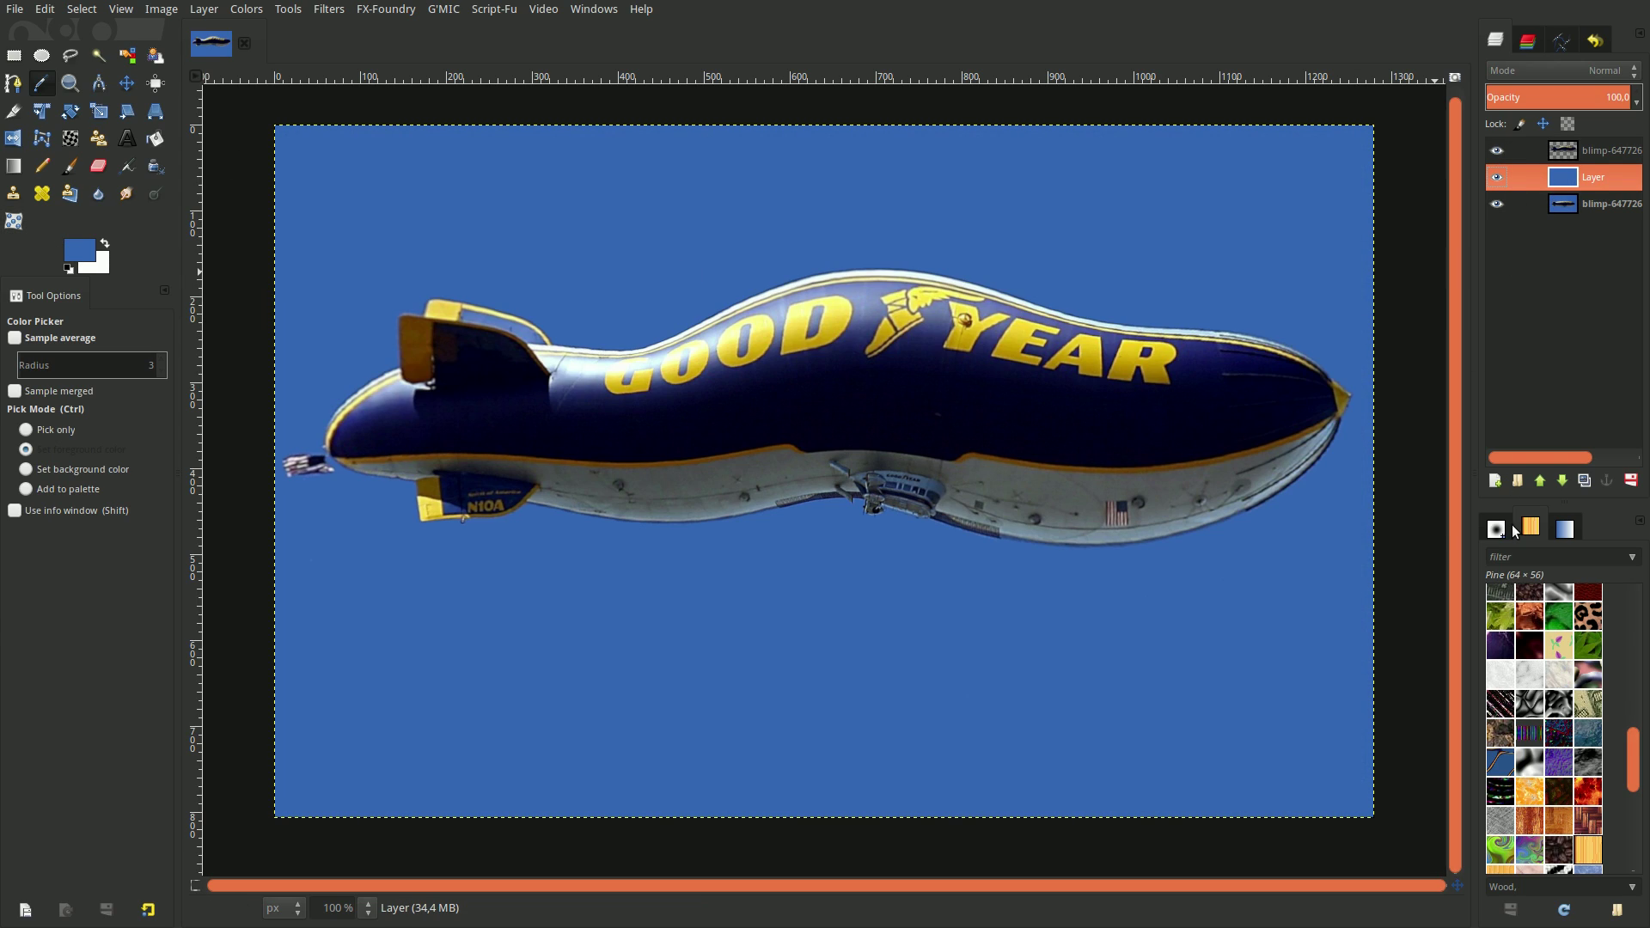
{"action": "left_click", "coordinate": [1566, 150]}
Merge the warped blimp down onto the blue fill layer, then toggle its visibility to compare with the original photo
{"action": "right_click", "coordinate": [1566, 149]}
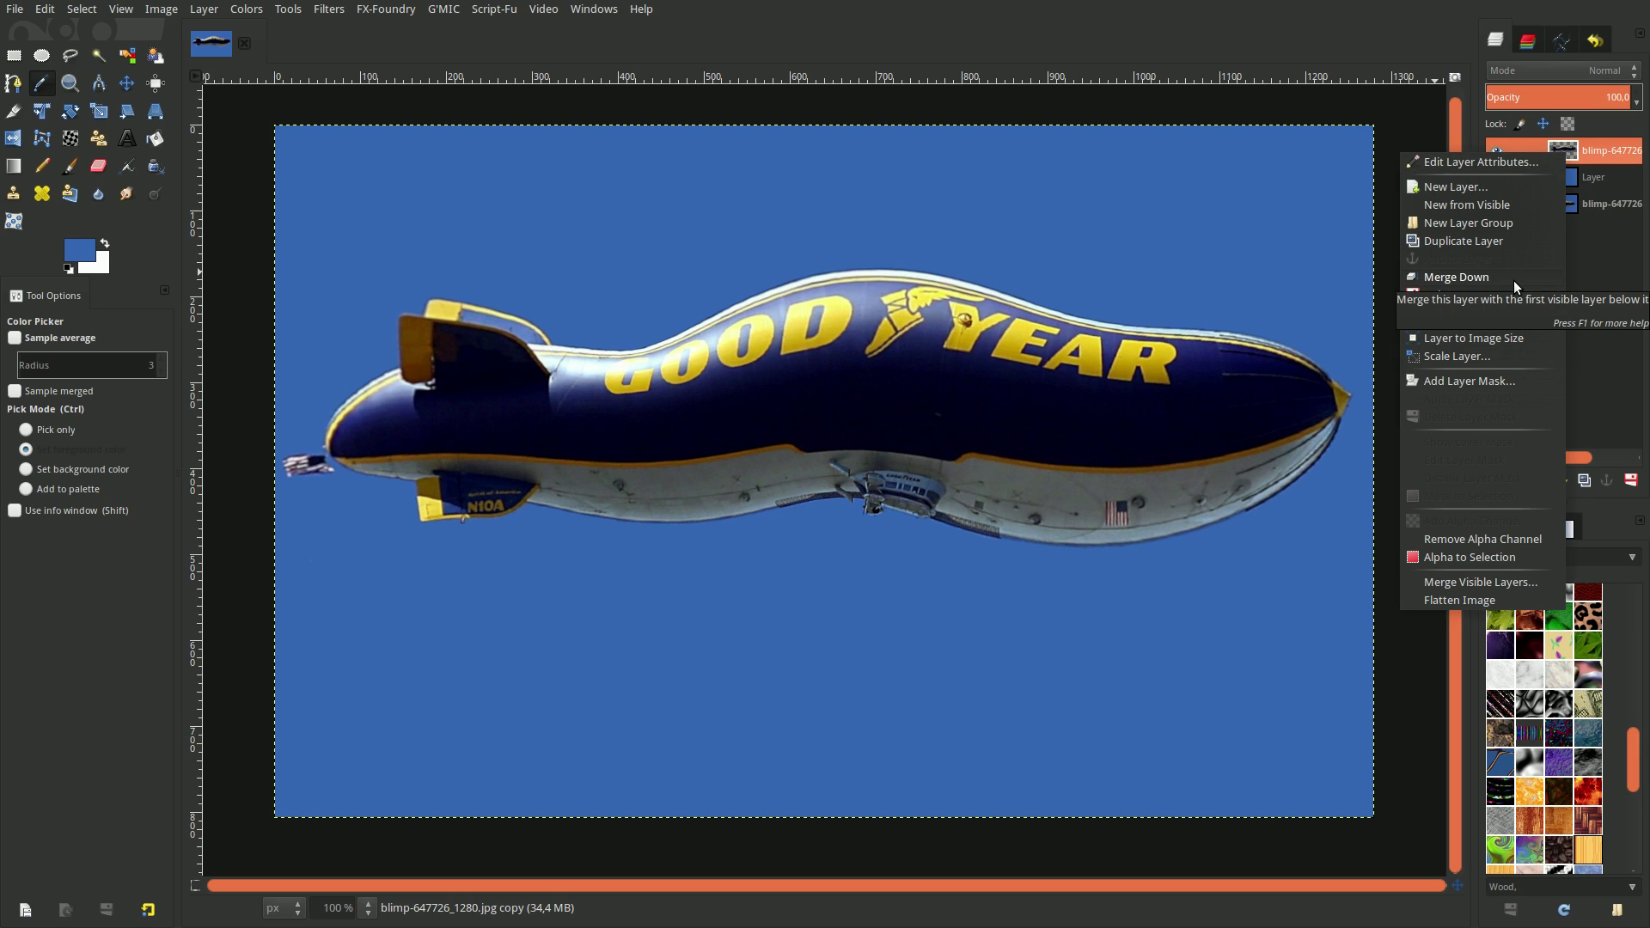
{"action": "left_click", "coordinate": [1513, 284]}
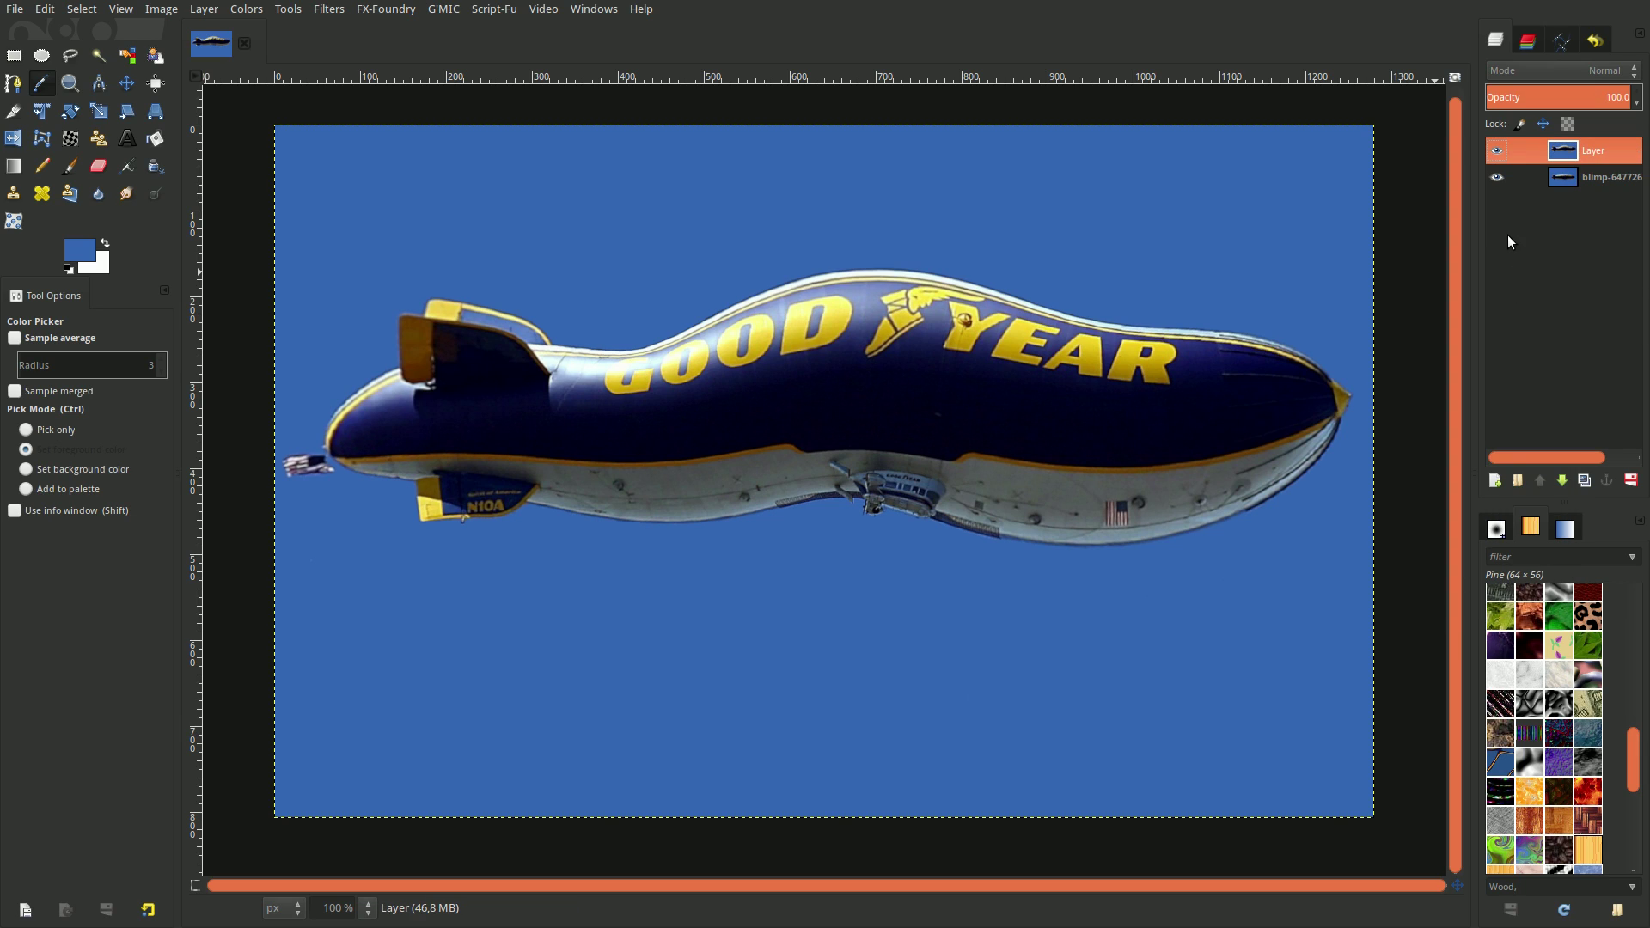
{"action": "left_click", "coordinate": [1495, 152]}
{"action": "left_click", "coordinate": [1496, 151]}
{"action": "left_click", "coordinate": [1490, 153]}
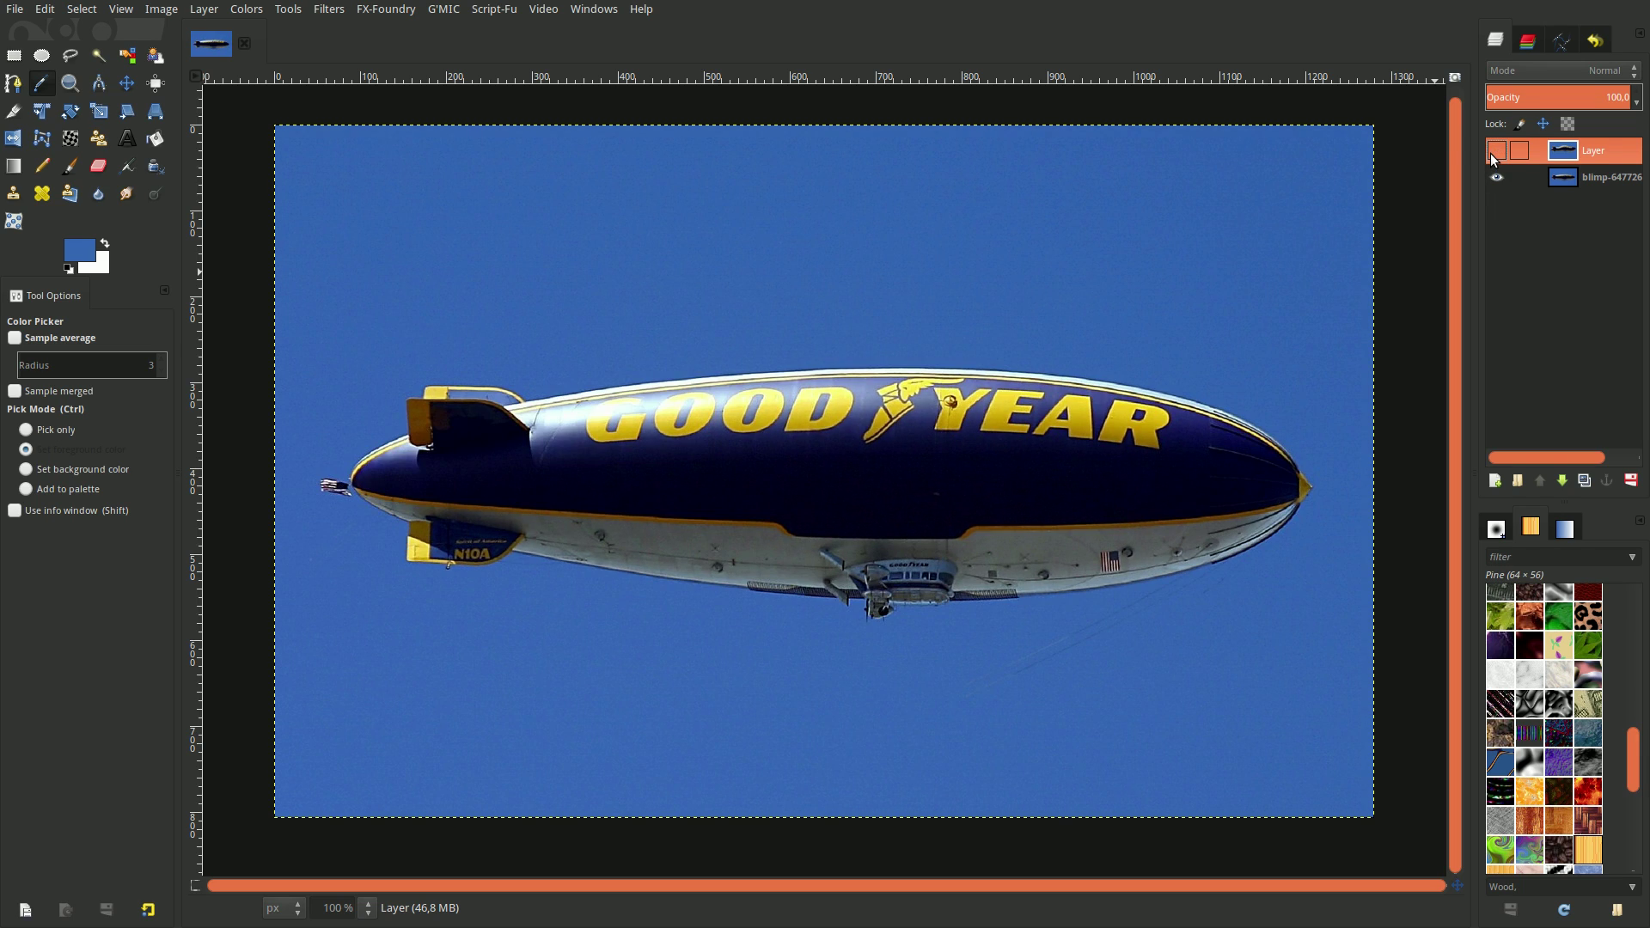
{"action": "left_click", "coordinate": [1490, 153]}
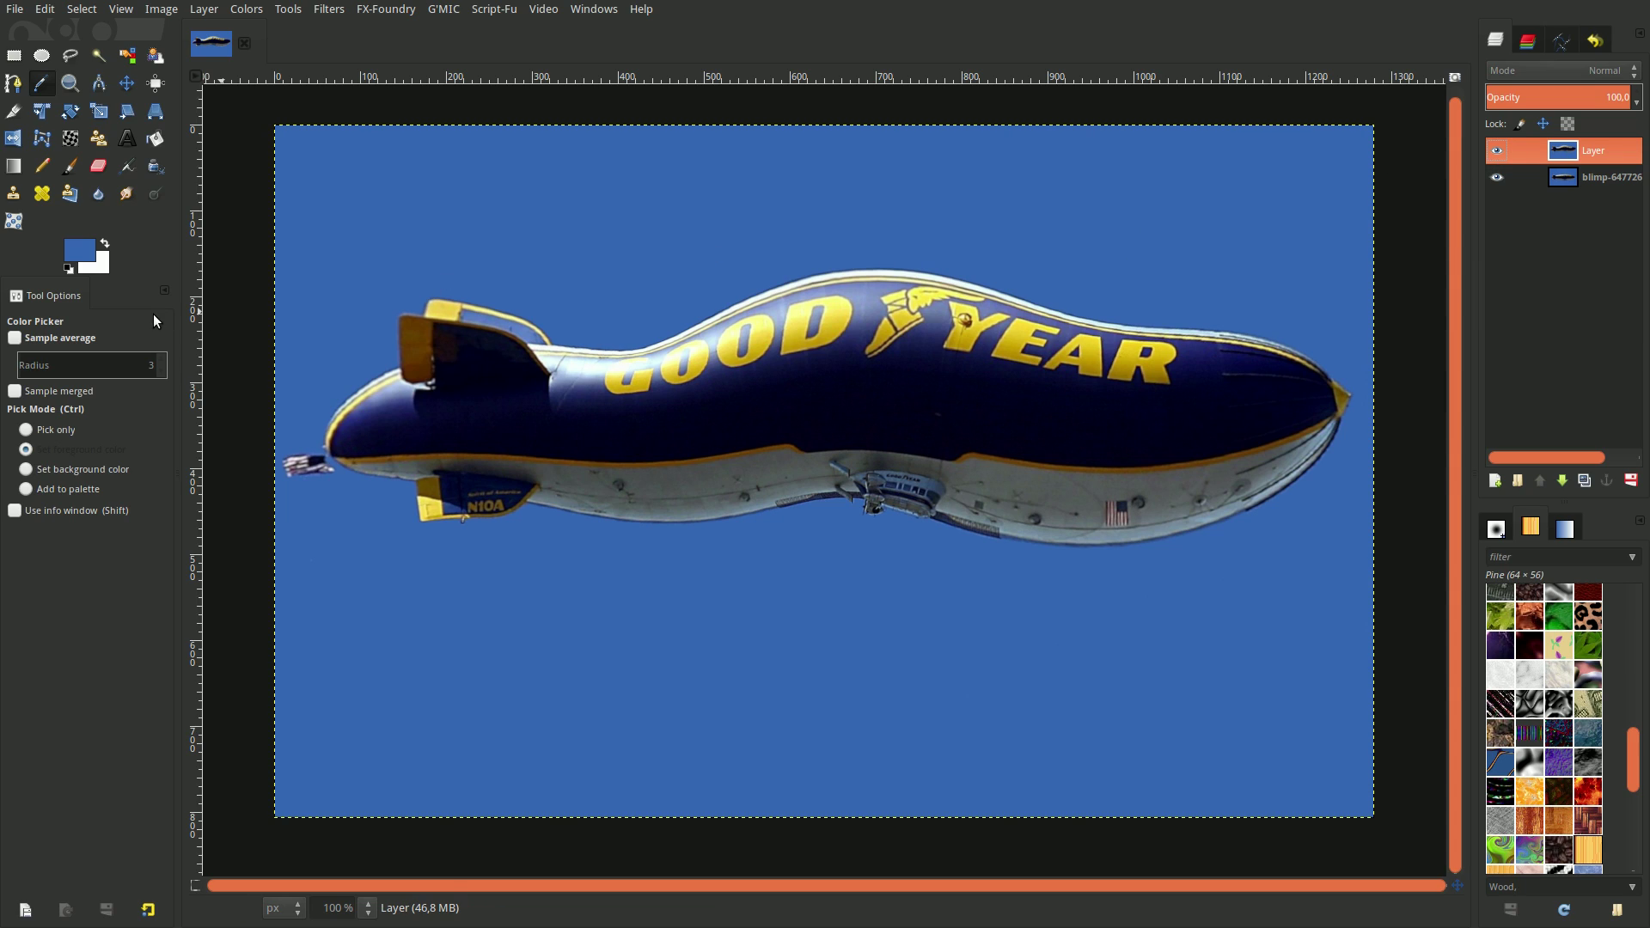
{"action": "left_click", "coordinate": [12, 222]}
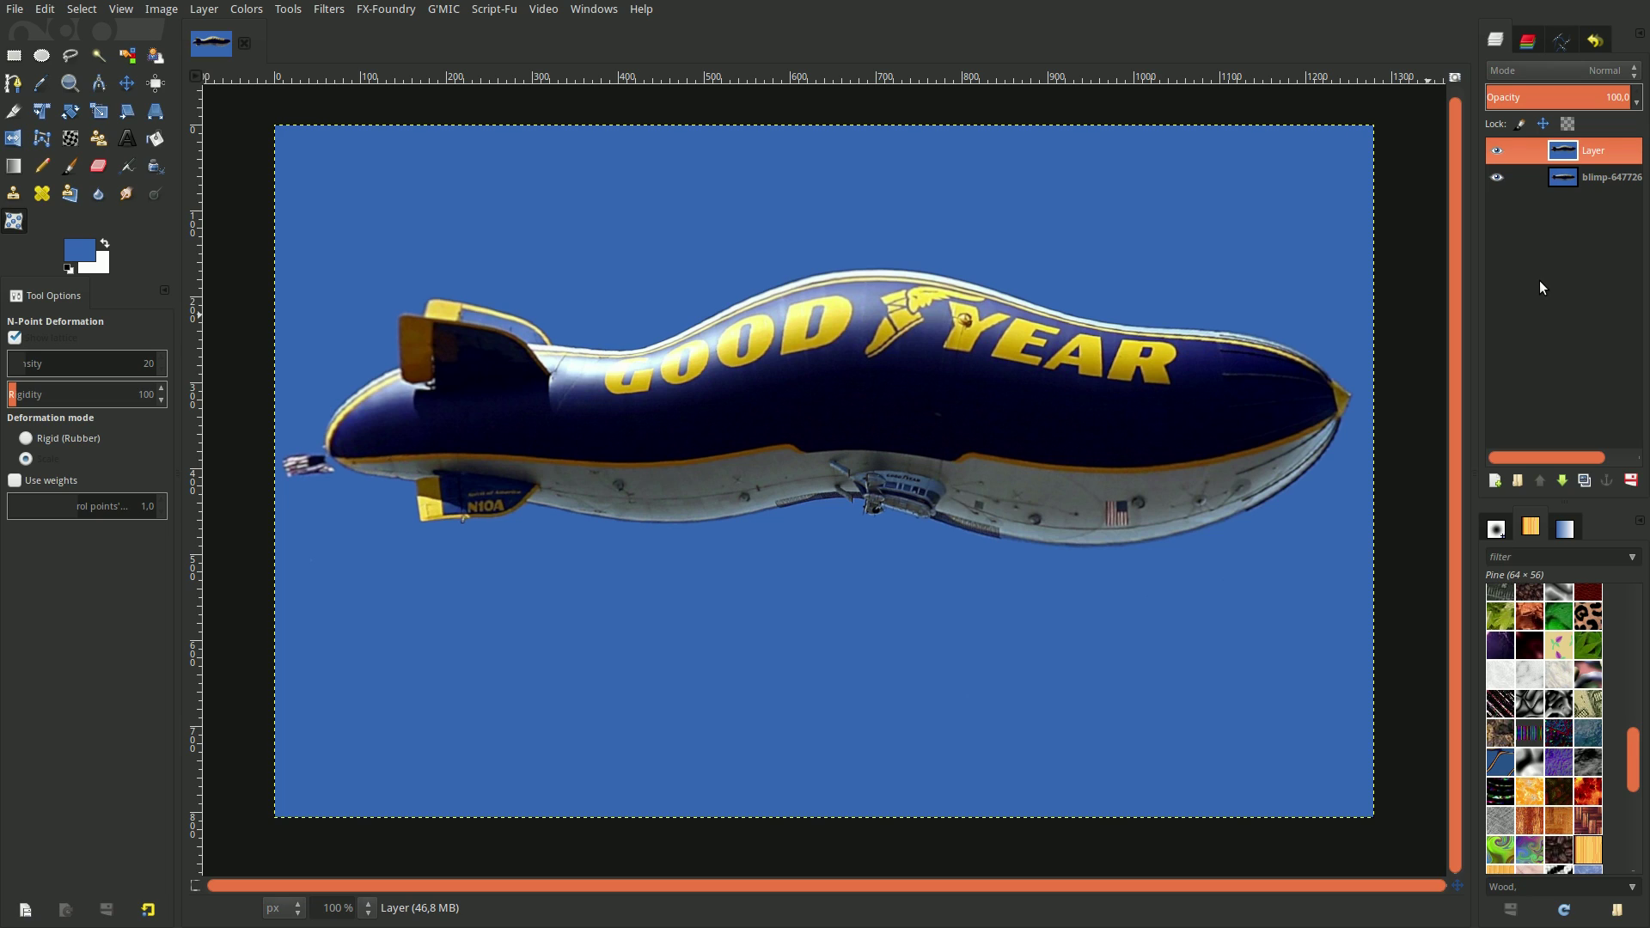
{"action": "left_click", "coordinate": [1500, 153]}
{"action": "left_click", "coordinate": [1500, 150]}
{"action": "left_click", "coordinate": [1501, 149]}
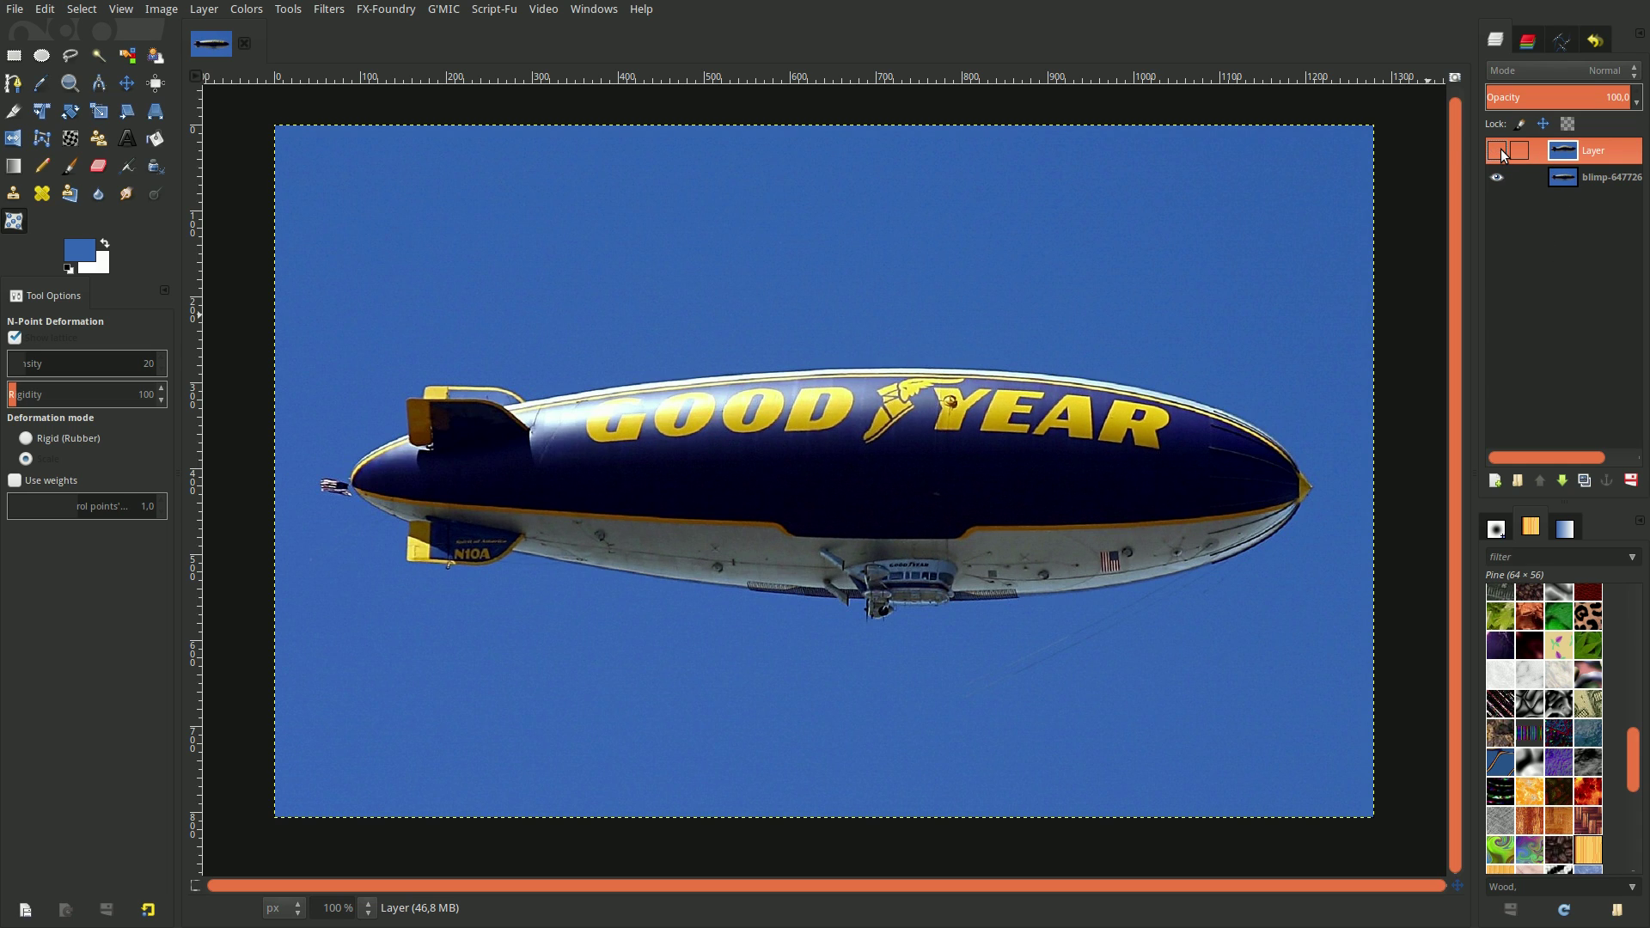
{"action": "left_click", "coordinate": [1497, 151]}
{"action": "left_click", "coordinate": [1500, 152]}
{"action": "left_click", "coordinate": [1500, 151]}
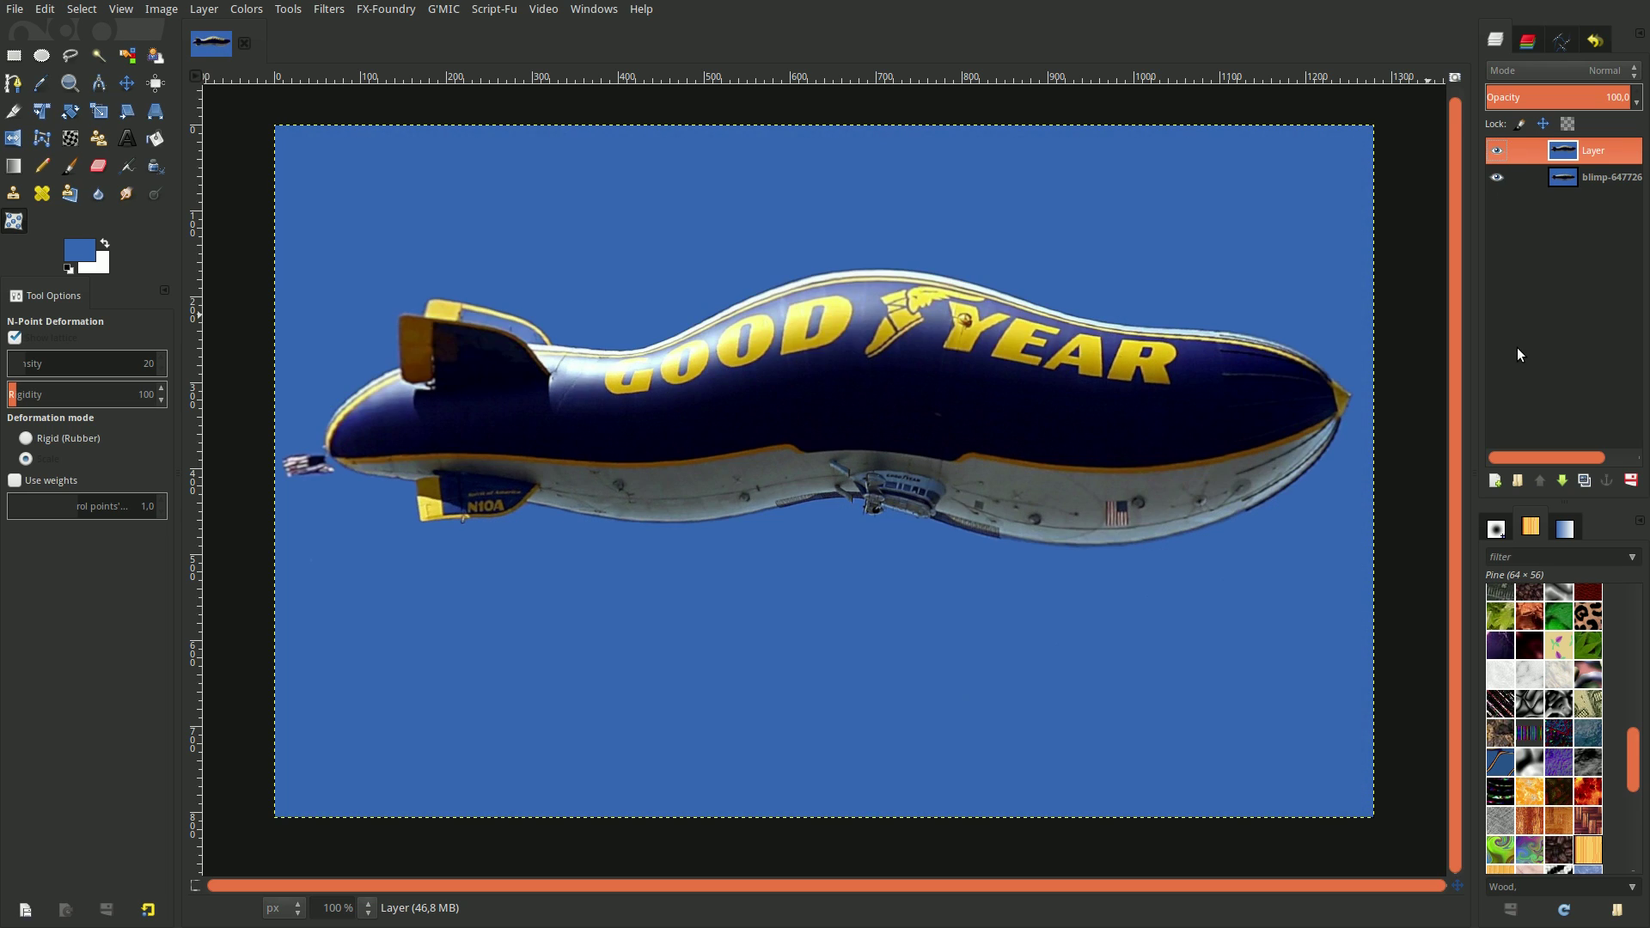